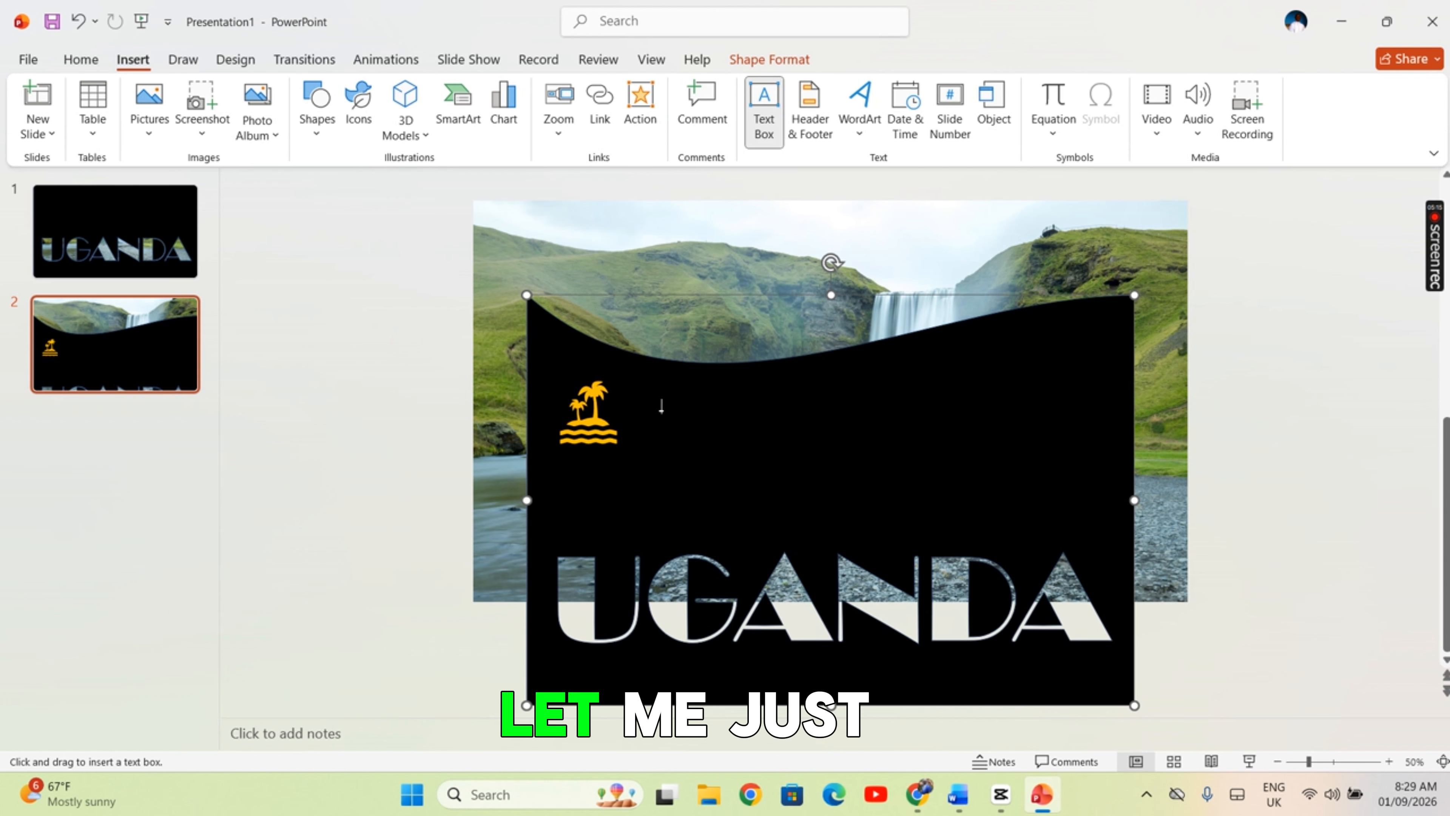
Add a text box beside the palm icon reading "Experience Uganda's thunderous waterfalls: Nature's raw power and beauty!" at size 36
{"action": "left_click", "coordinate": [637, 398]}
{"action": "type", "text": "Experience Uganda’s thunderous waterfalls: Nature’s raw power and beauty!"}
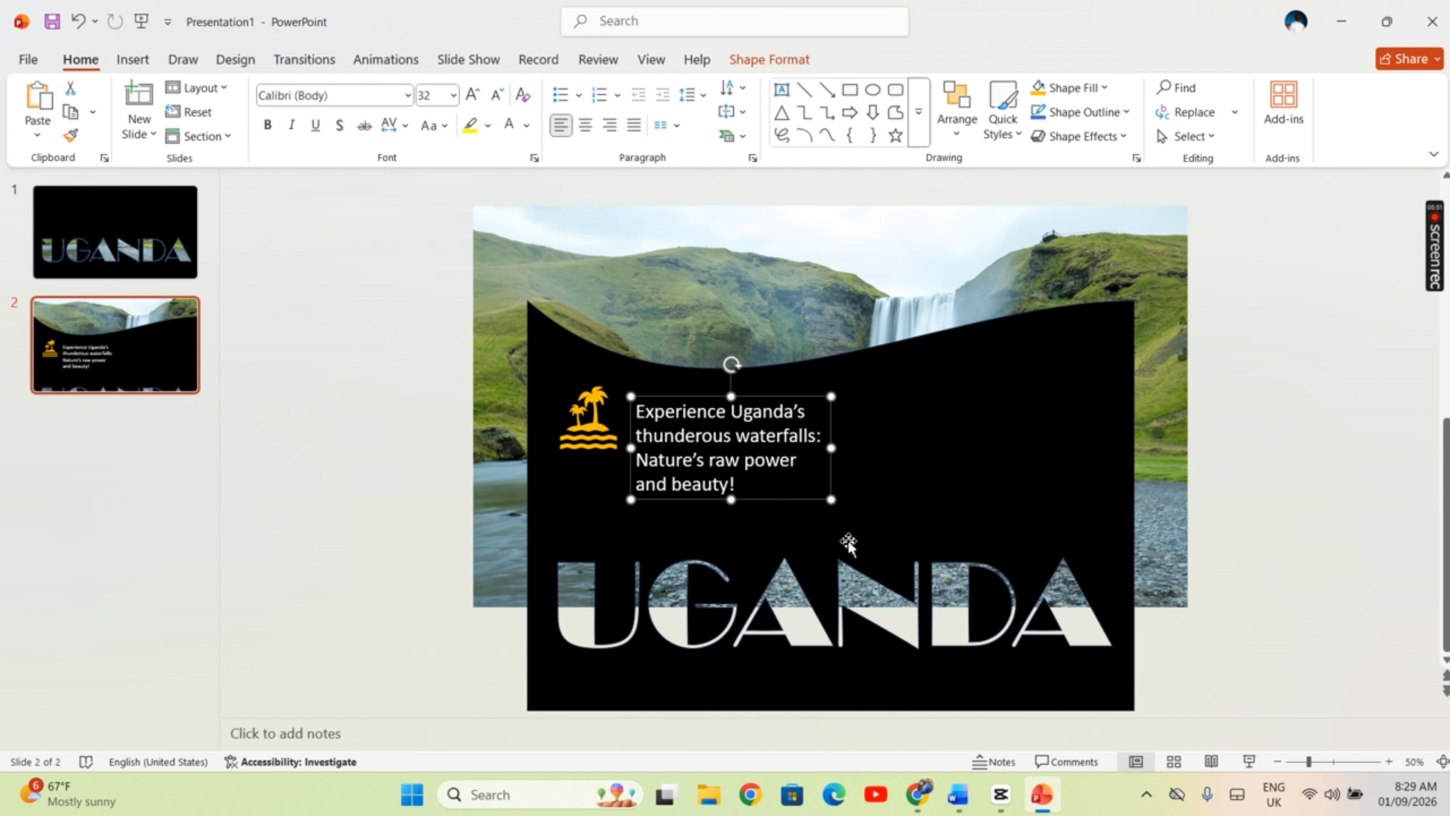
{"action": "left_click", "coordinate": [736, 448]}
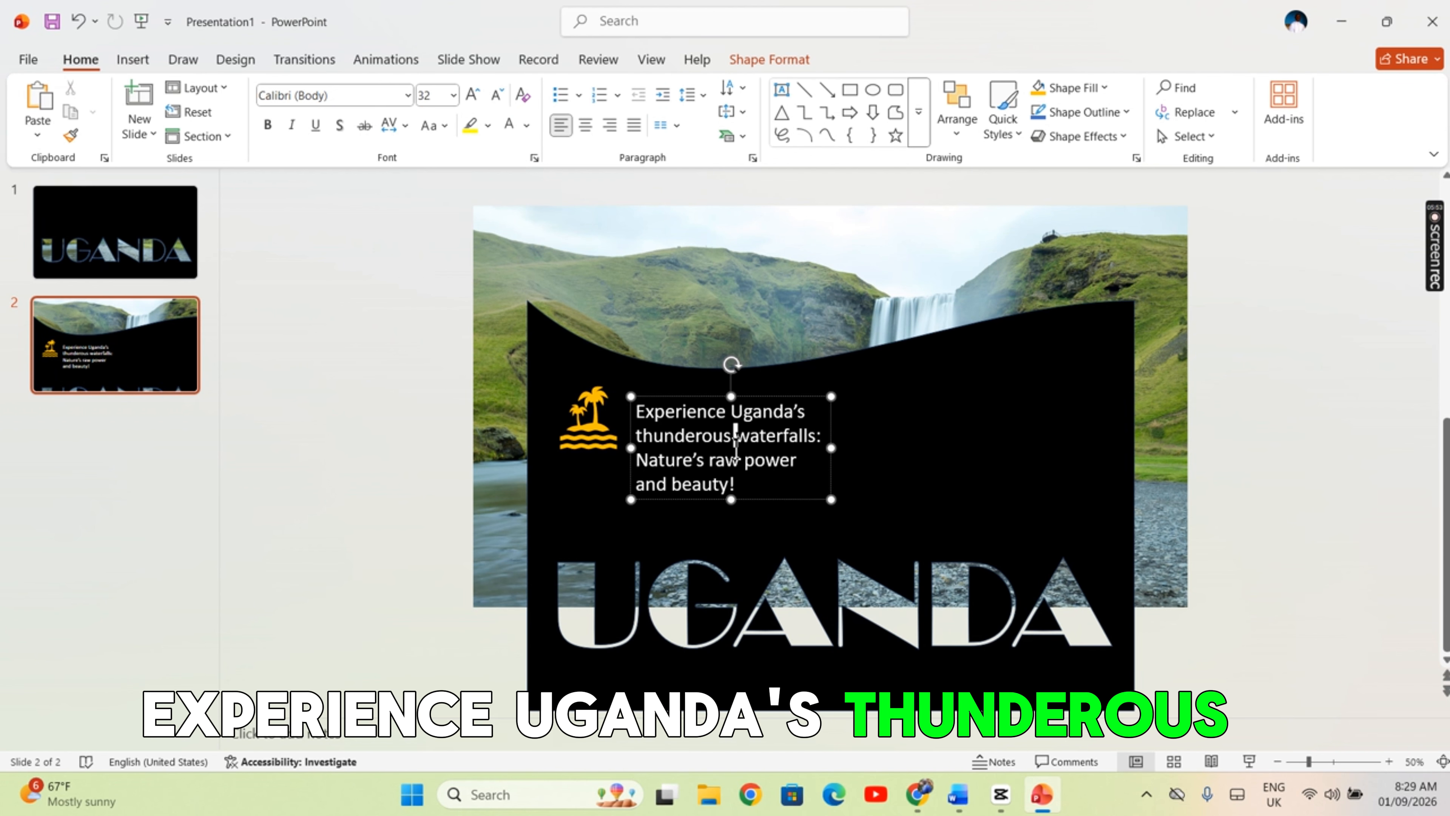
{"action": "key", "text": "ctrl+a"}
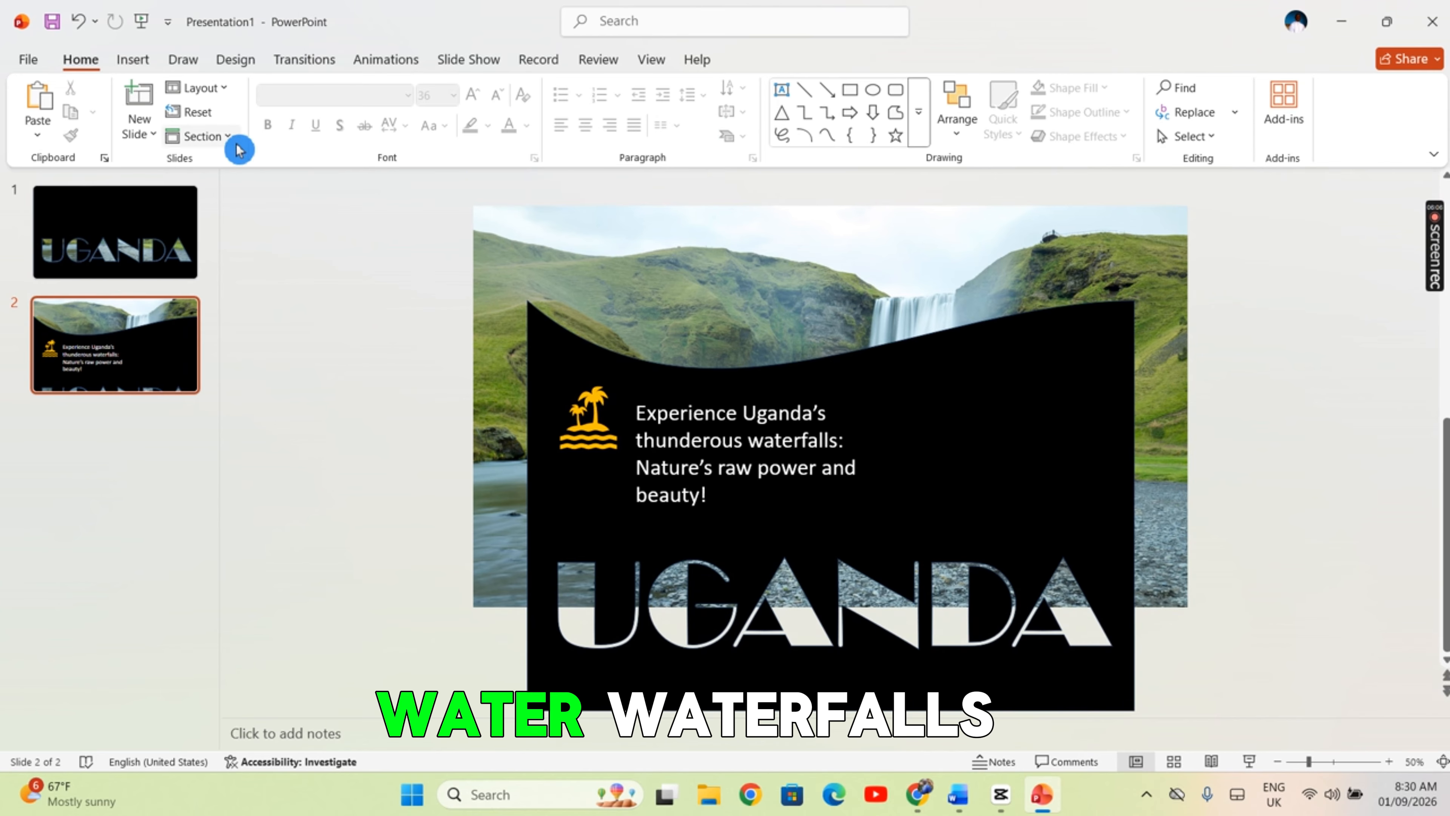
Draw an oval about 1.1" wide and 1" high on the black shape, just below the waterfall
{"action": "left_click", "coordinate": [149, 67]}
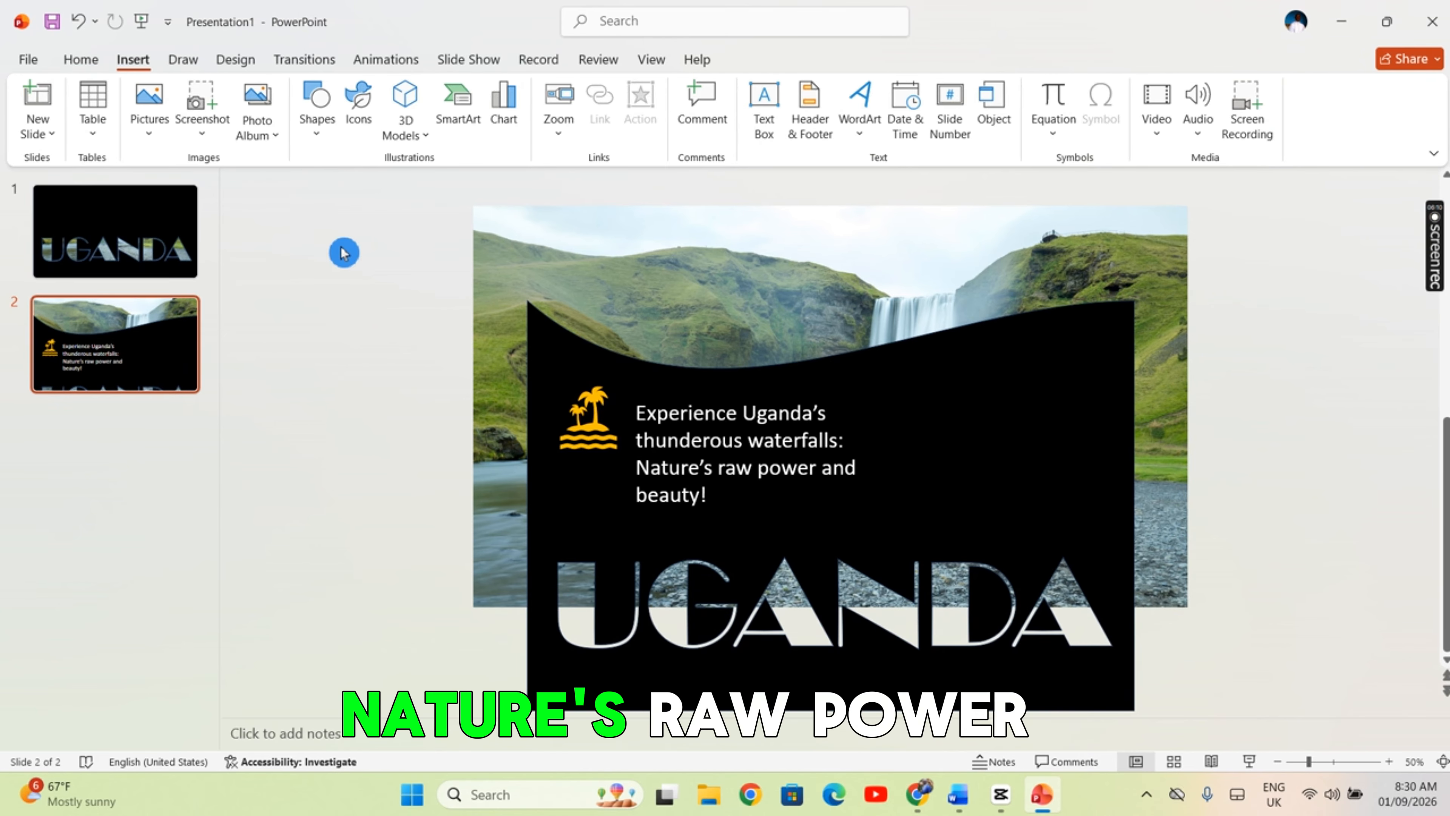
{"action": "left_click", "coordinate": [323, 143]}
{"action": "left_click", "coordinate": [404, 192]}
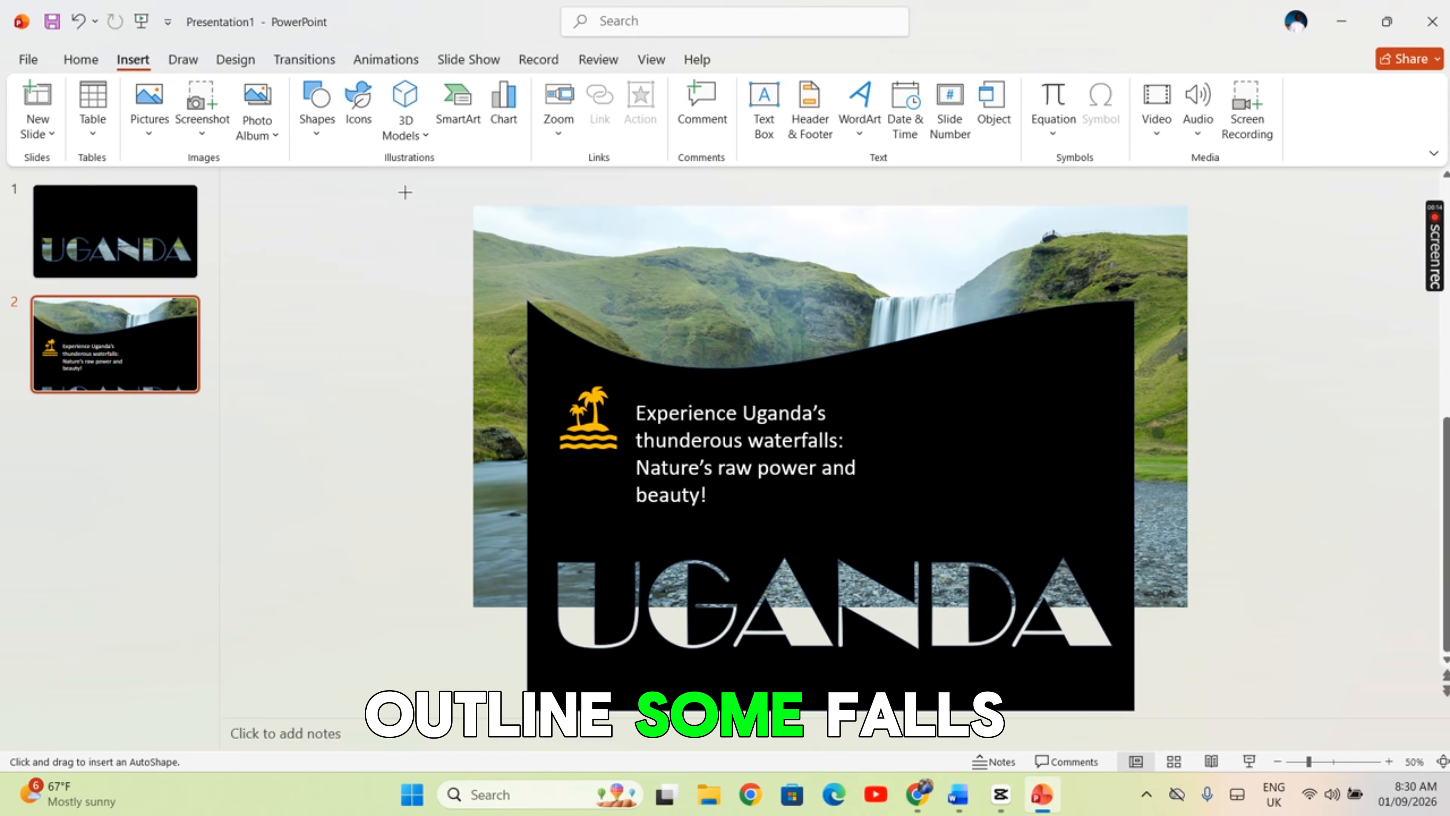
{"action": "left_click_drag", "start_coordinate": [872, 351], "coordinate": [928, 399]}
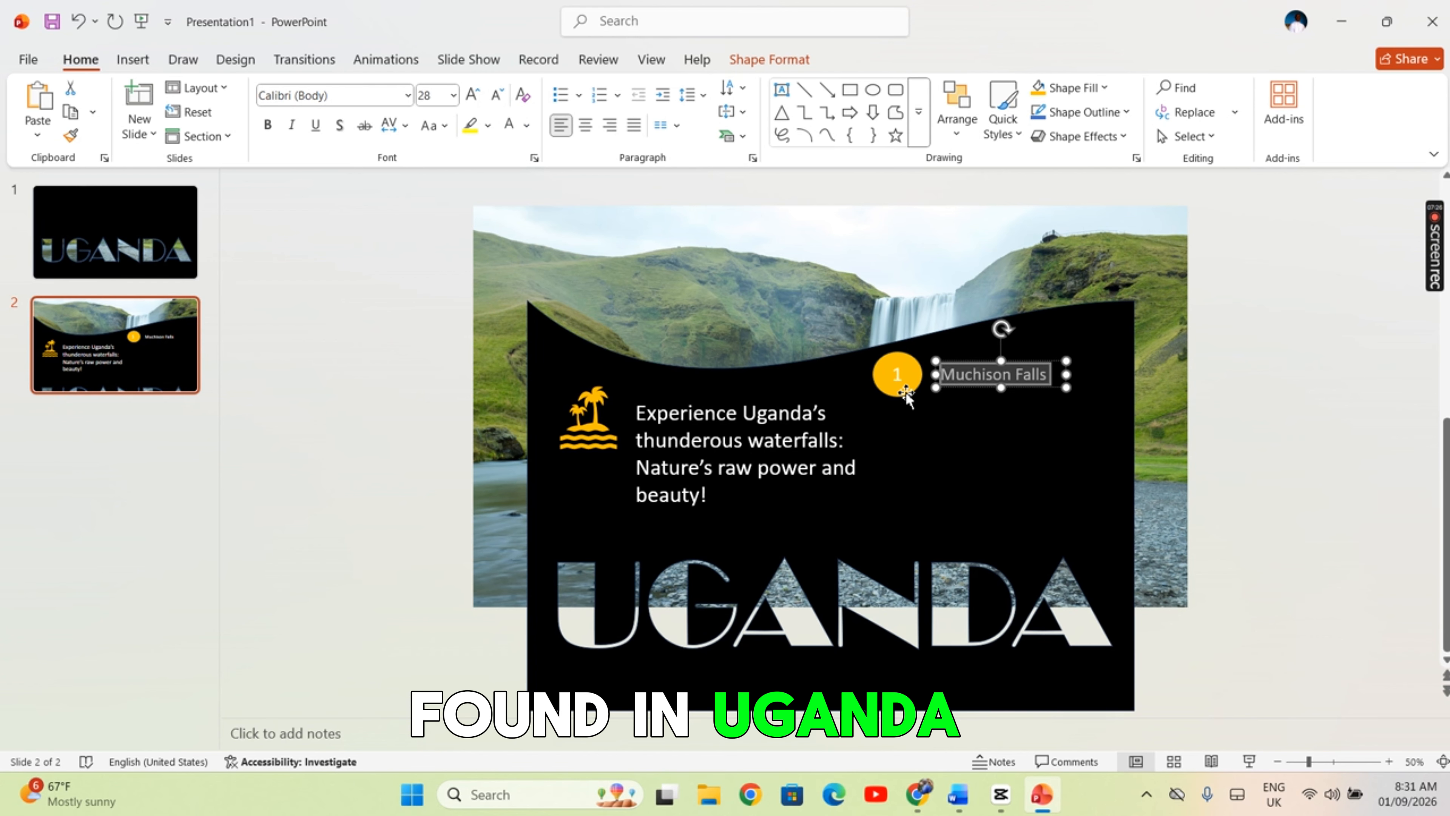
Build a list of orange circles numbered 1 to 3, labelled "Muchison Falls", "Sezibwa Falls" and "Sipi Falls"
{"action": "left_click", "coordinate": [906, 394], "text": "shift"}
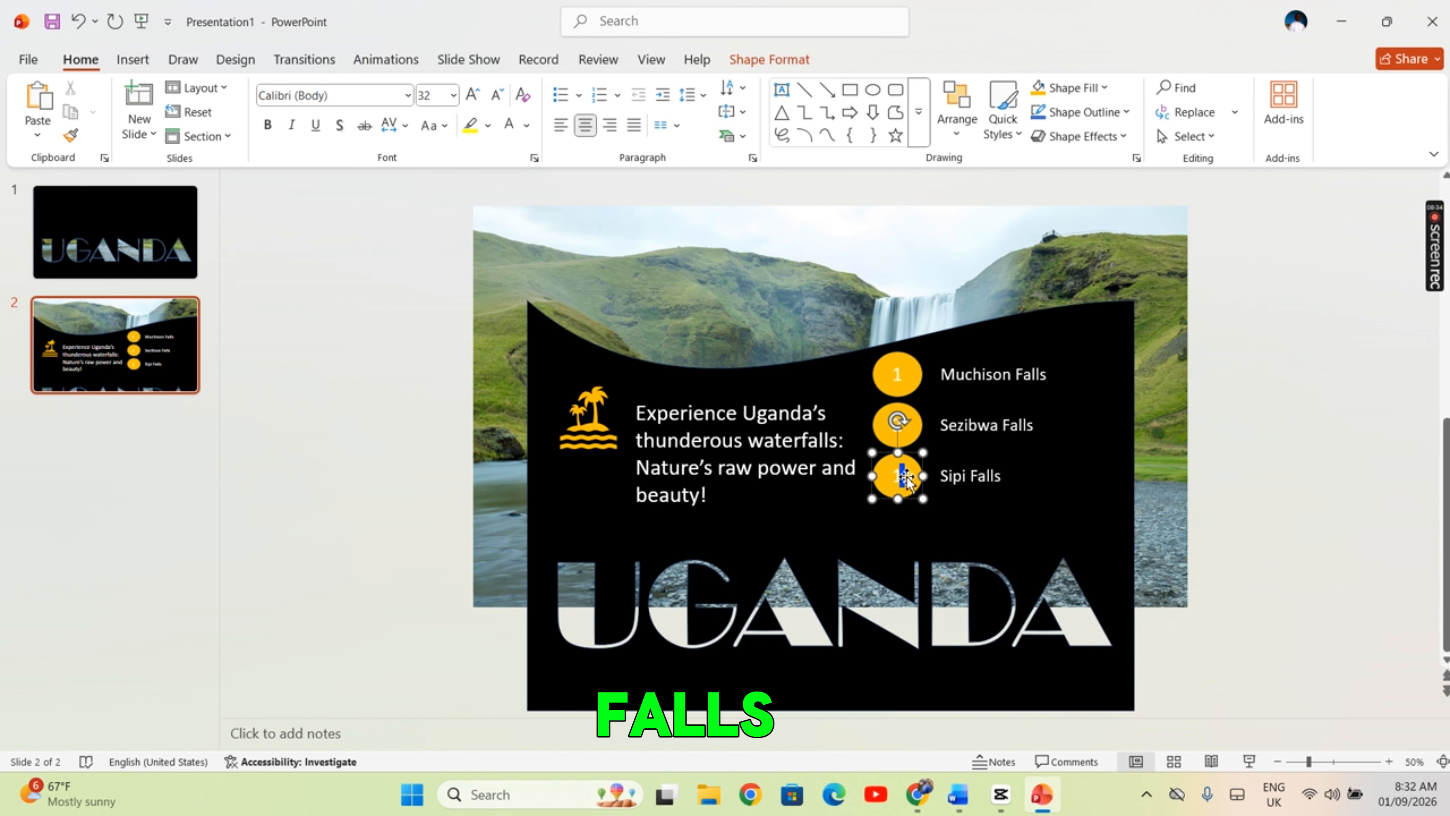
{"action": "type", "text": "3"}
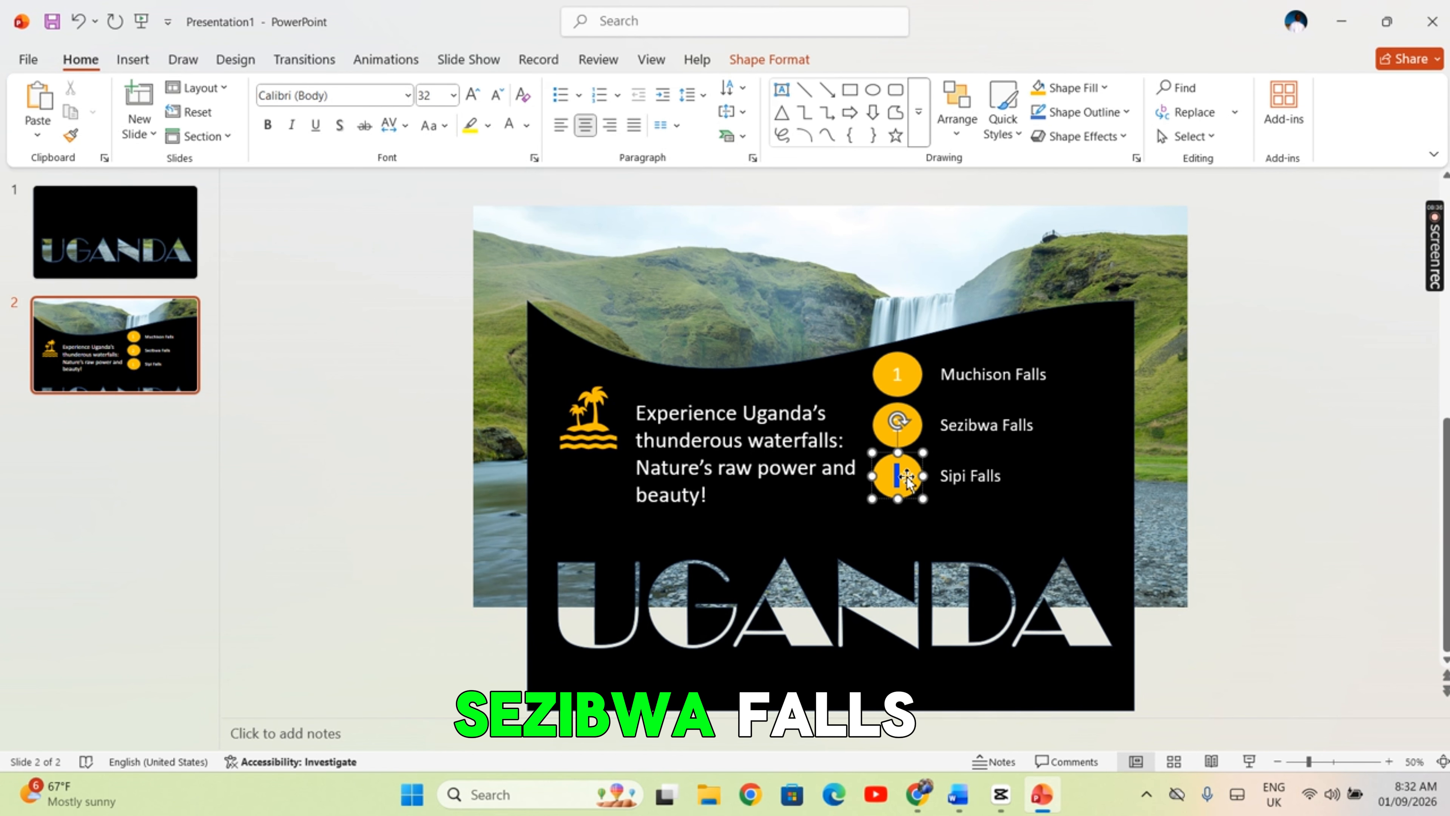
{"action": "left_click", "coordinate": [993, 531]}
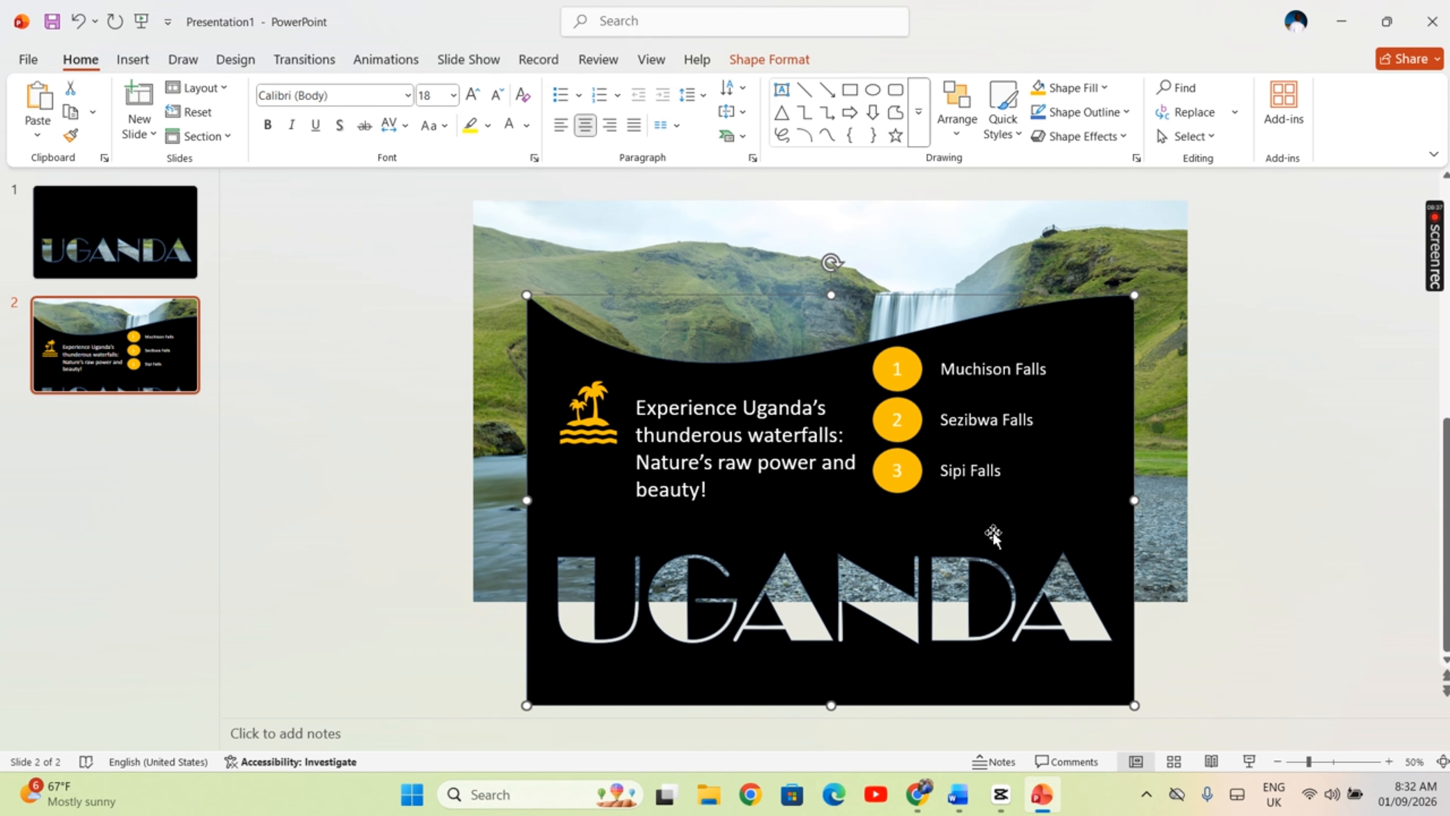
{"action": "left_click", "coordinate": [1282, 509]}
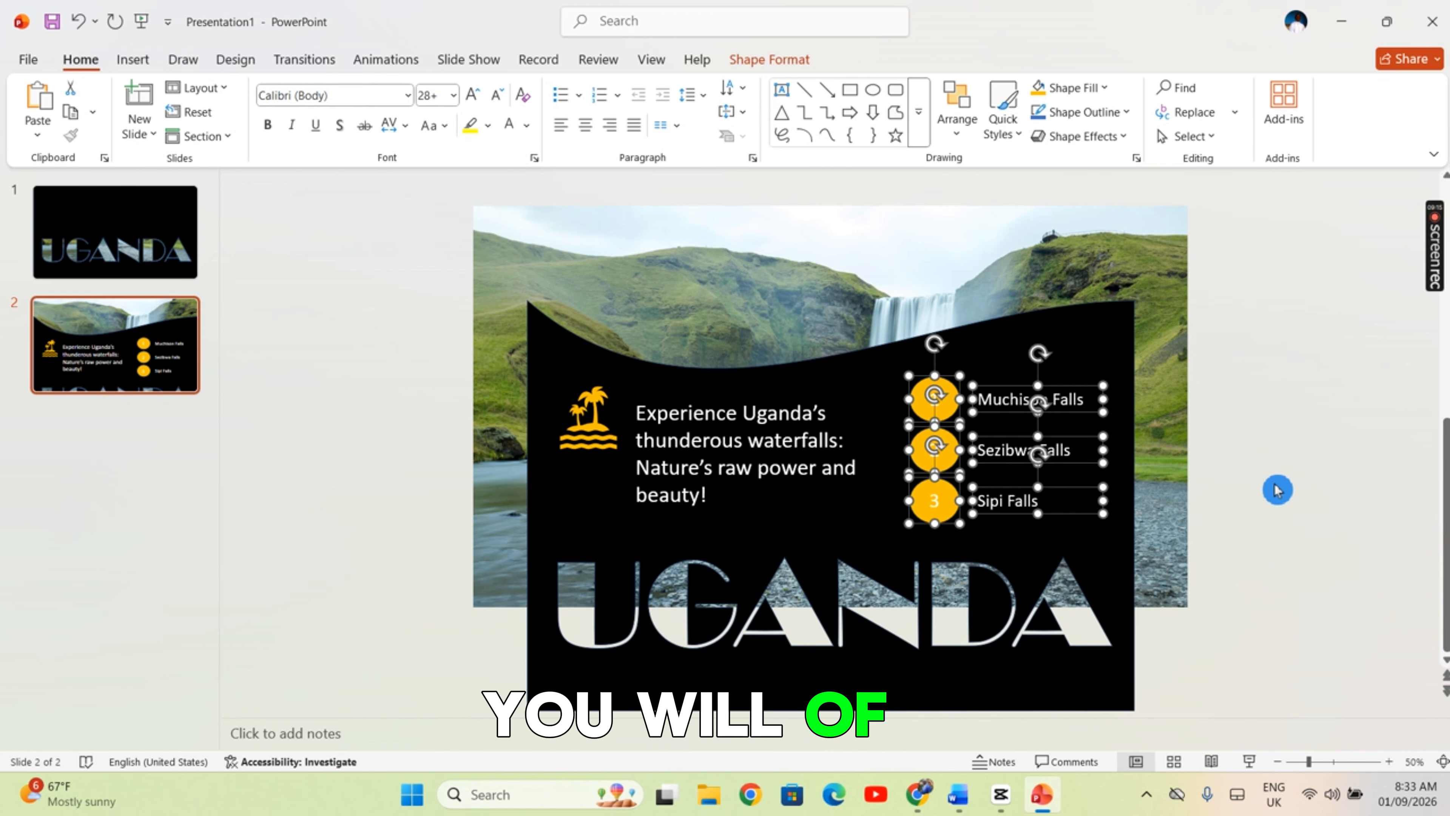
Apply the Morph transition to slide 2
{"action": "left_click", "coordinate": [1279, 489]}
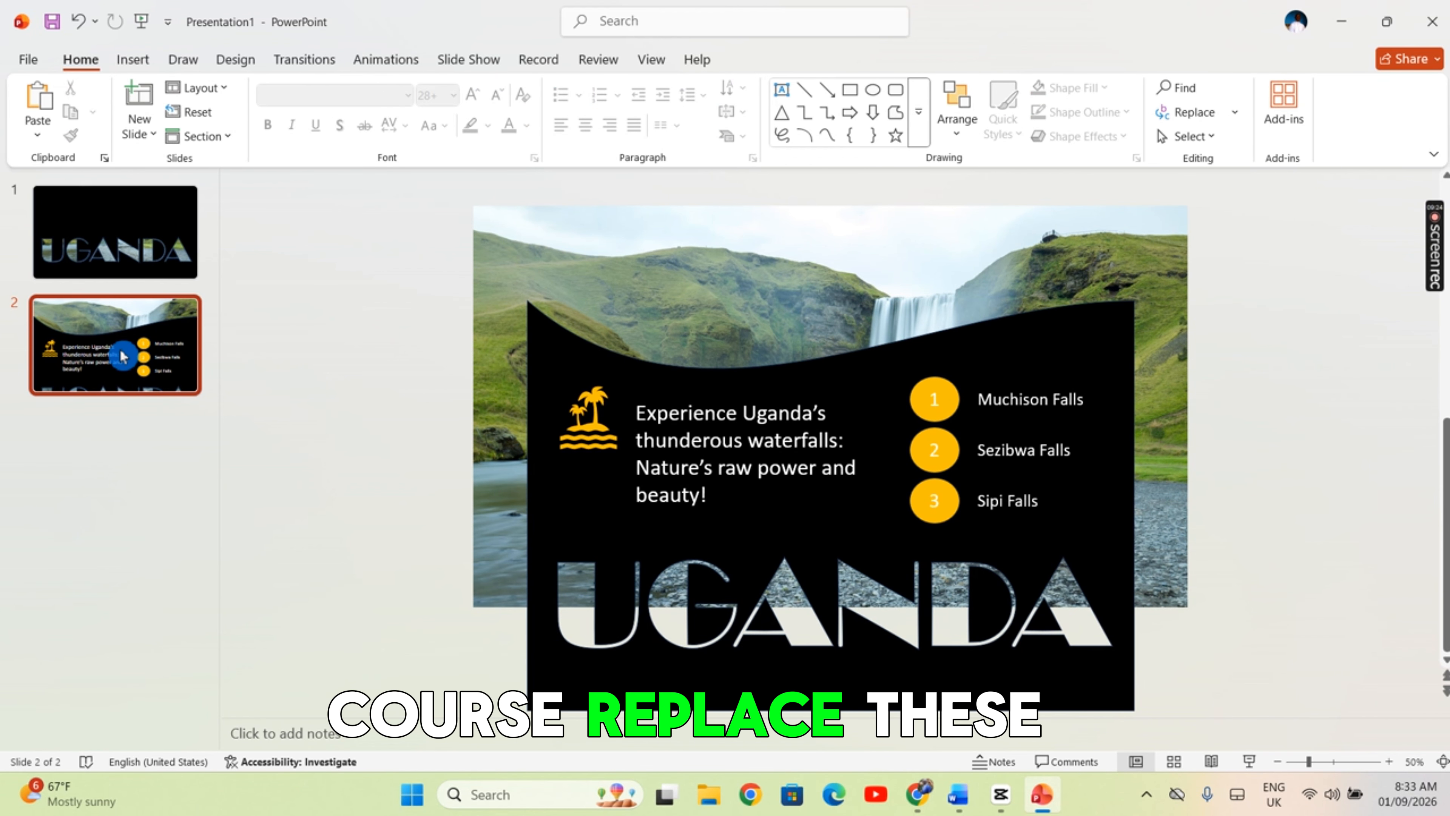
{"action": "left_click", "coordinate": [307, 66]}
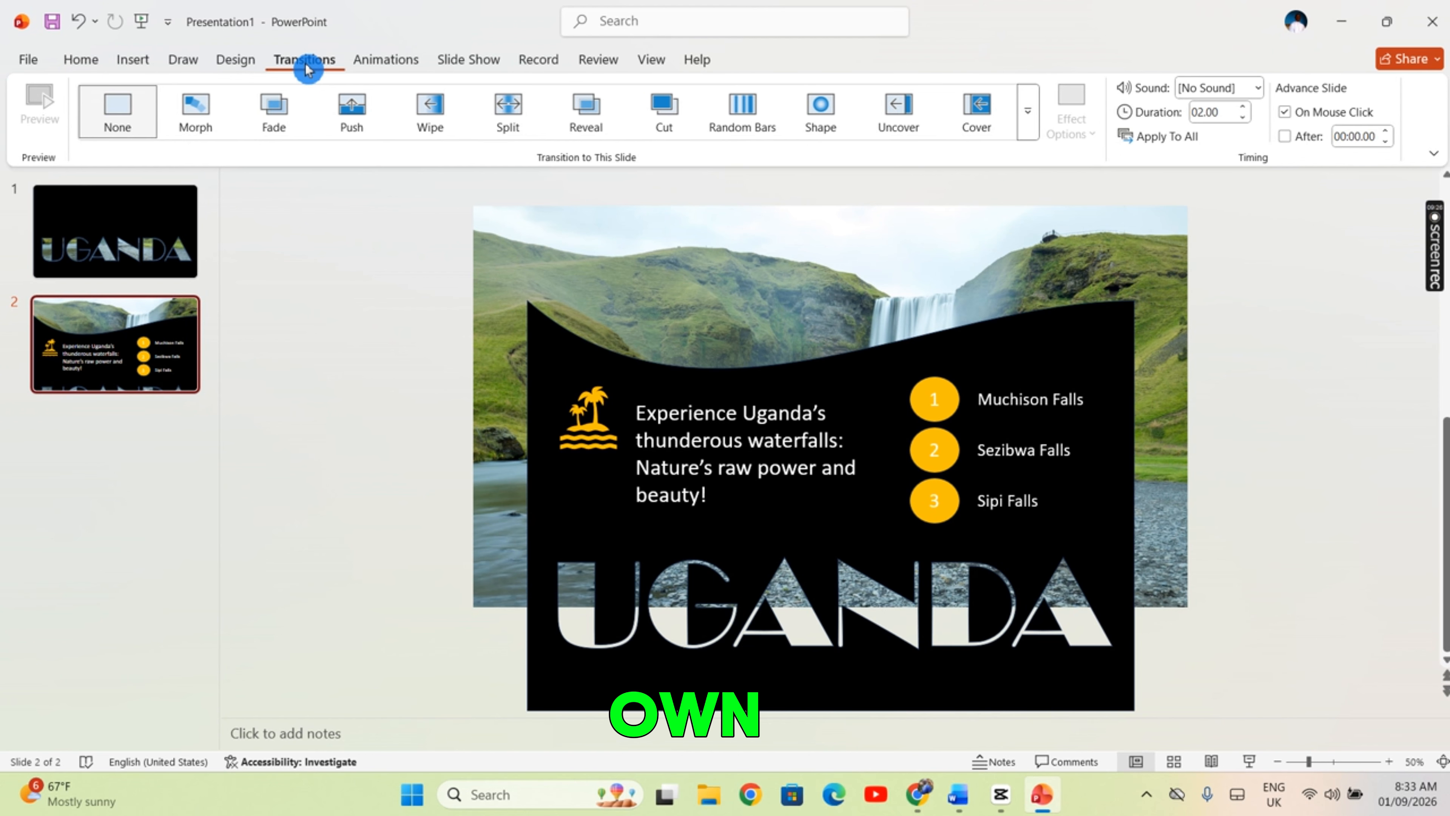
{"action": "left_click", "coordinate": [209, 116]}
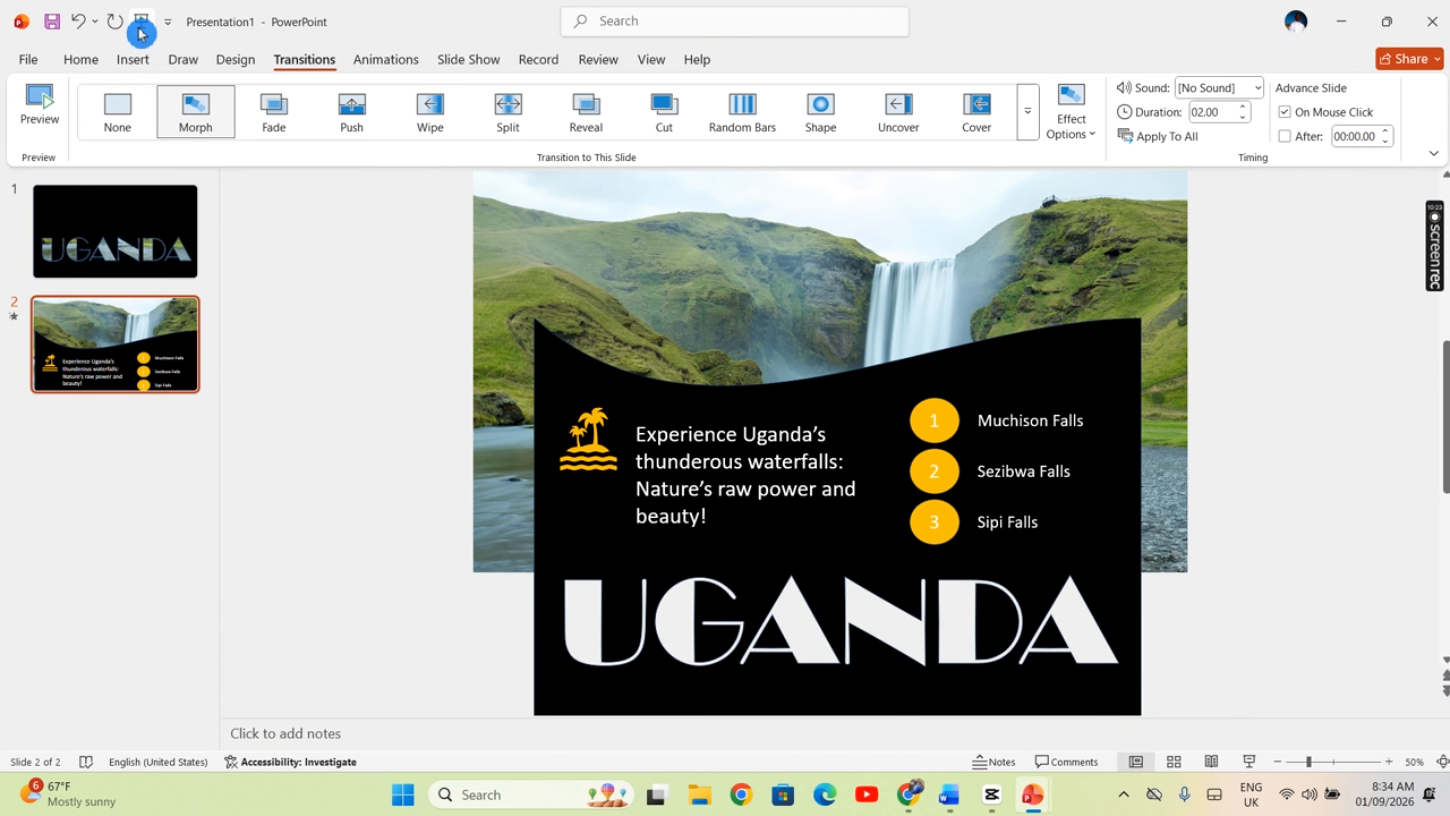
Play the slide show from the beginning and go back and forth between slides to check the Morph transition
{"action": "left_click", "coordinate": [141, 23]}
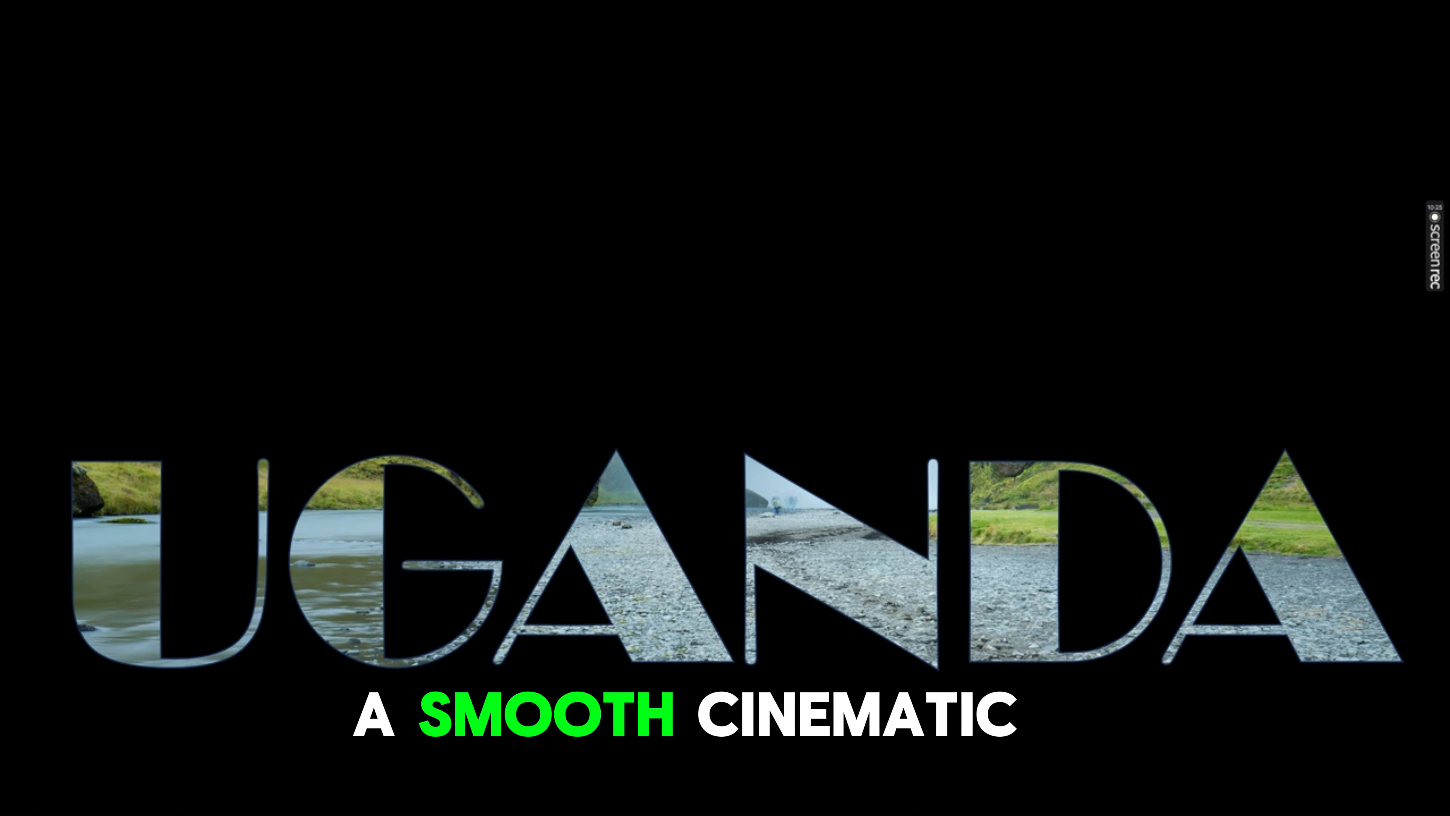
{"action": "key", "text": "Right"}
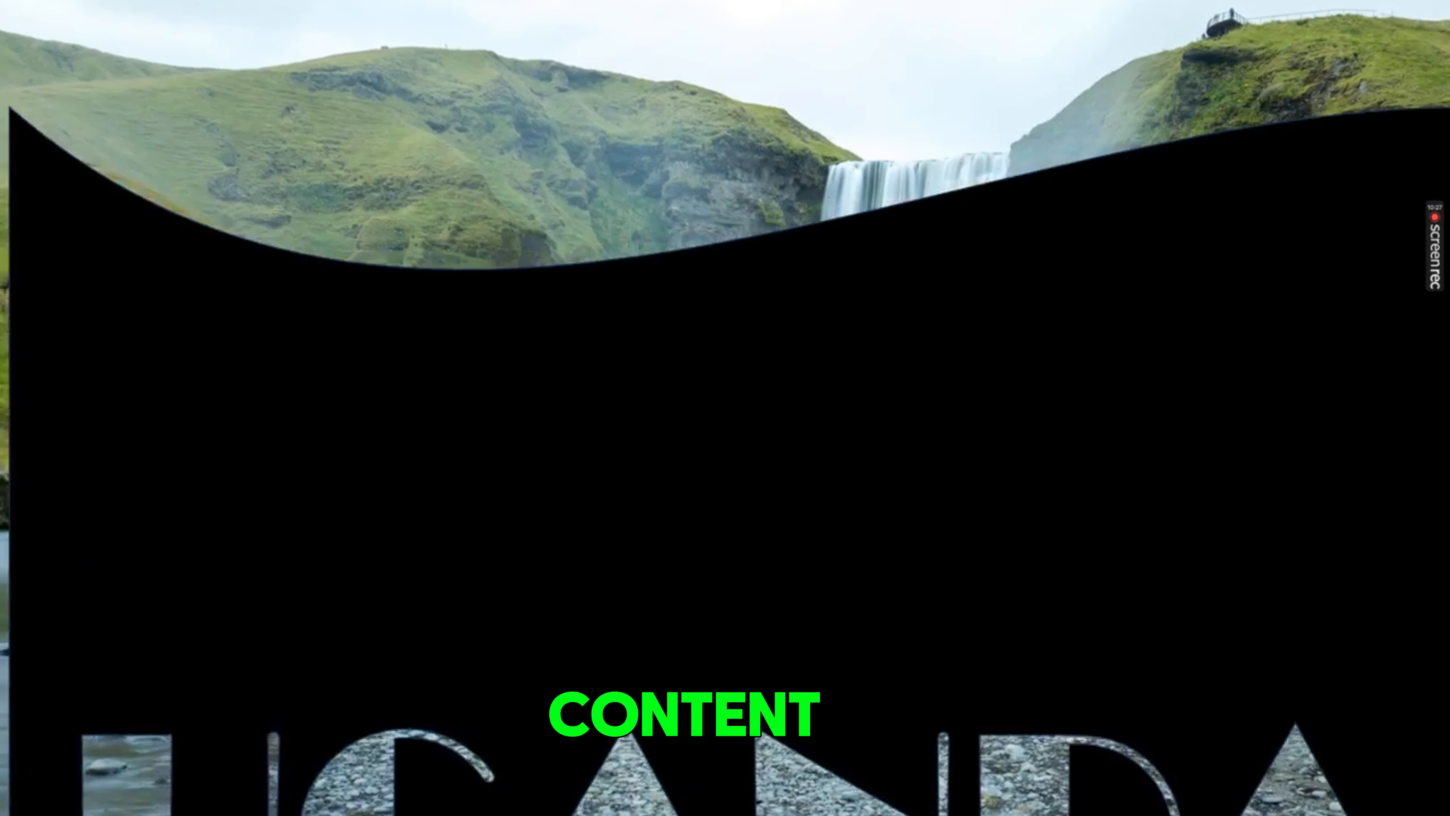
{"action": "key", "text": "Left"}
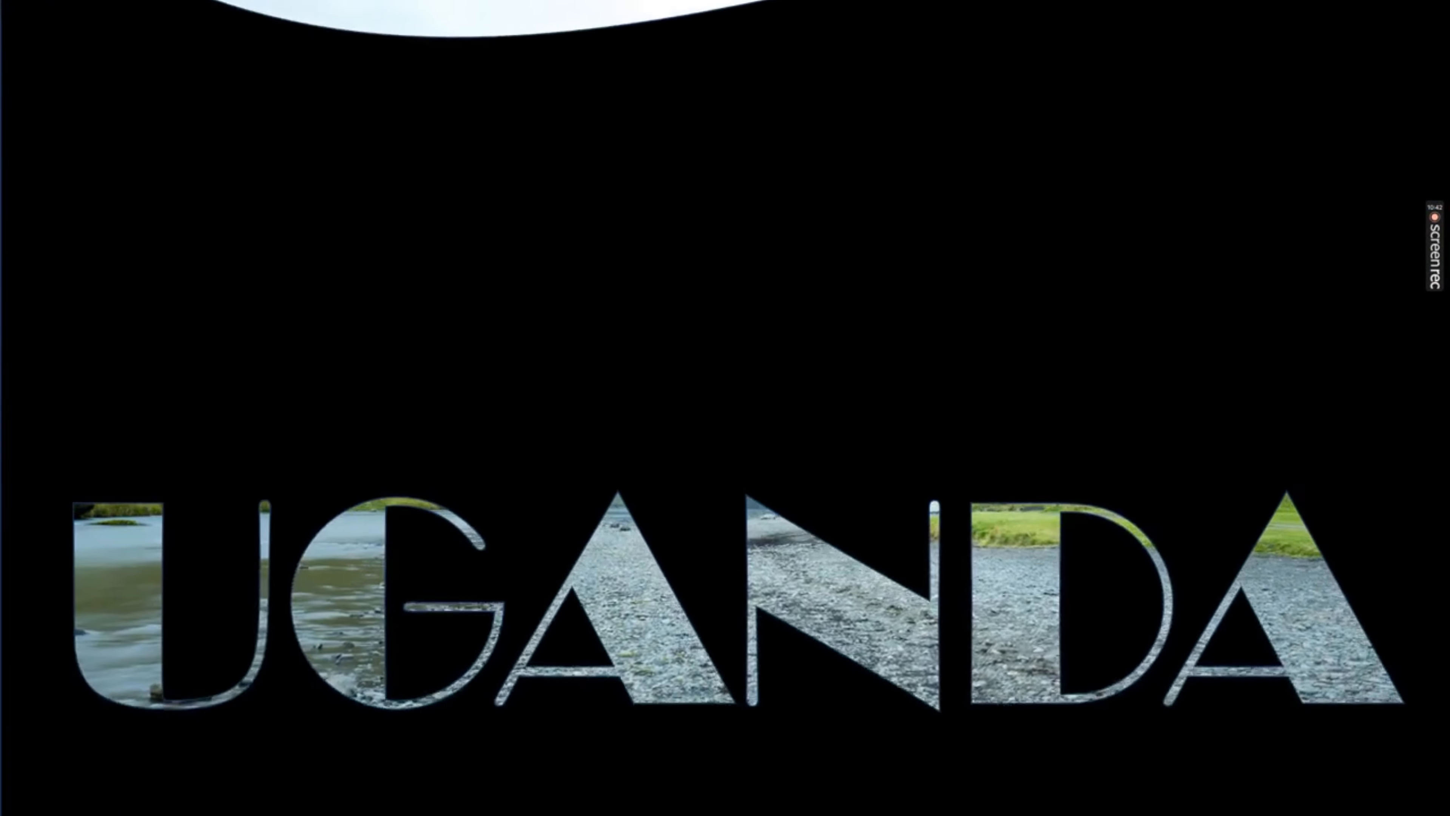
{"action": "key", "text": "Right"}
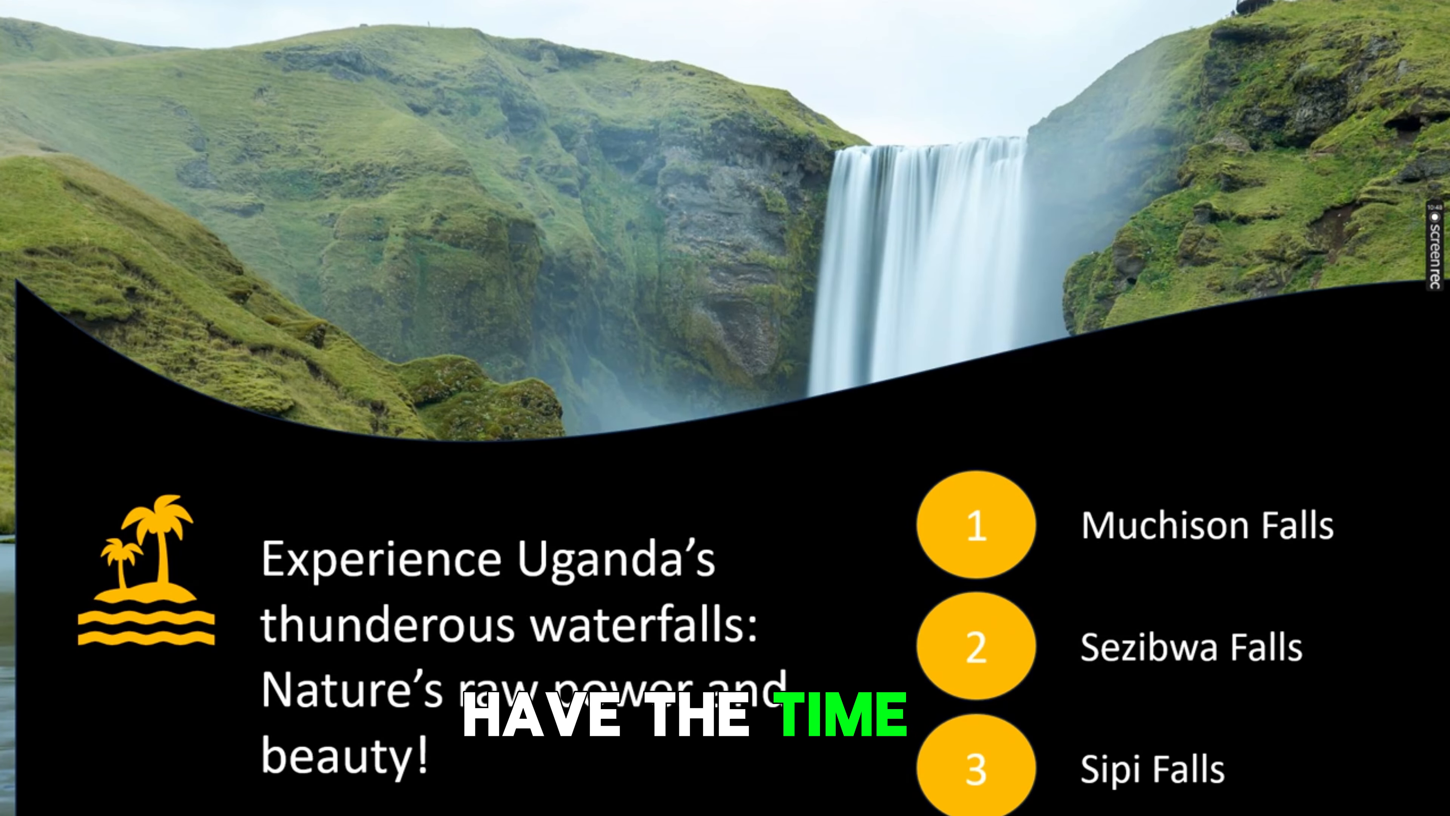
{"action": "left_click", "coordinate": [415, 304]}
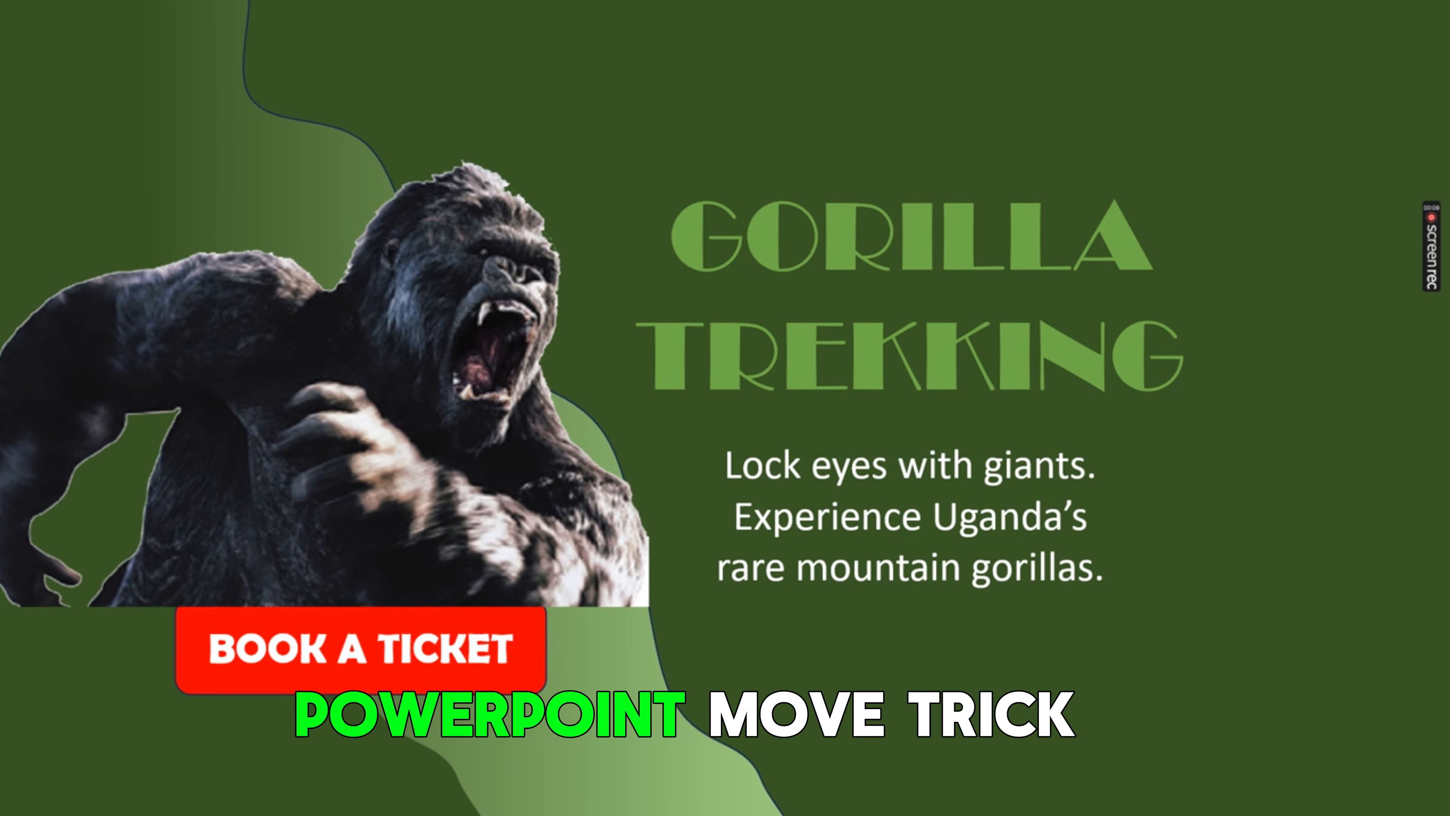
{"action": "key", "text": "Right"}
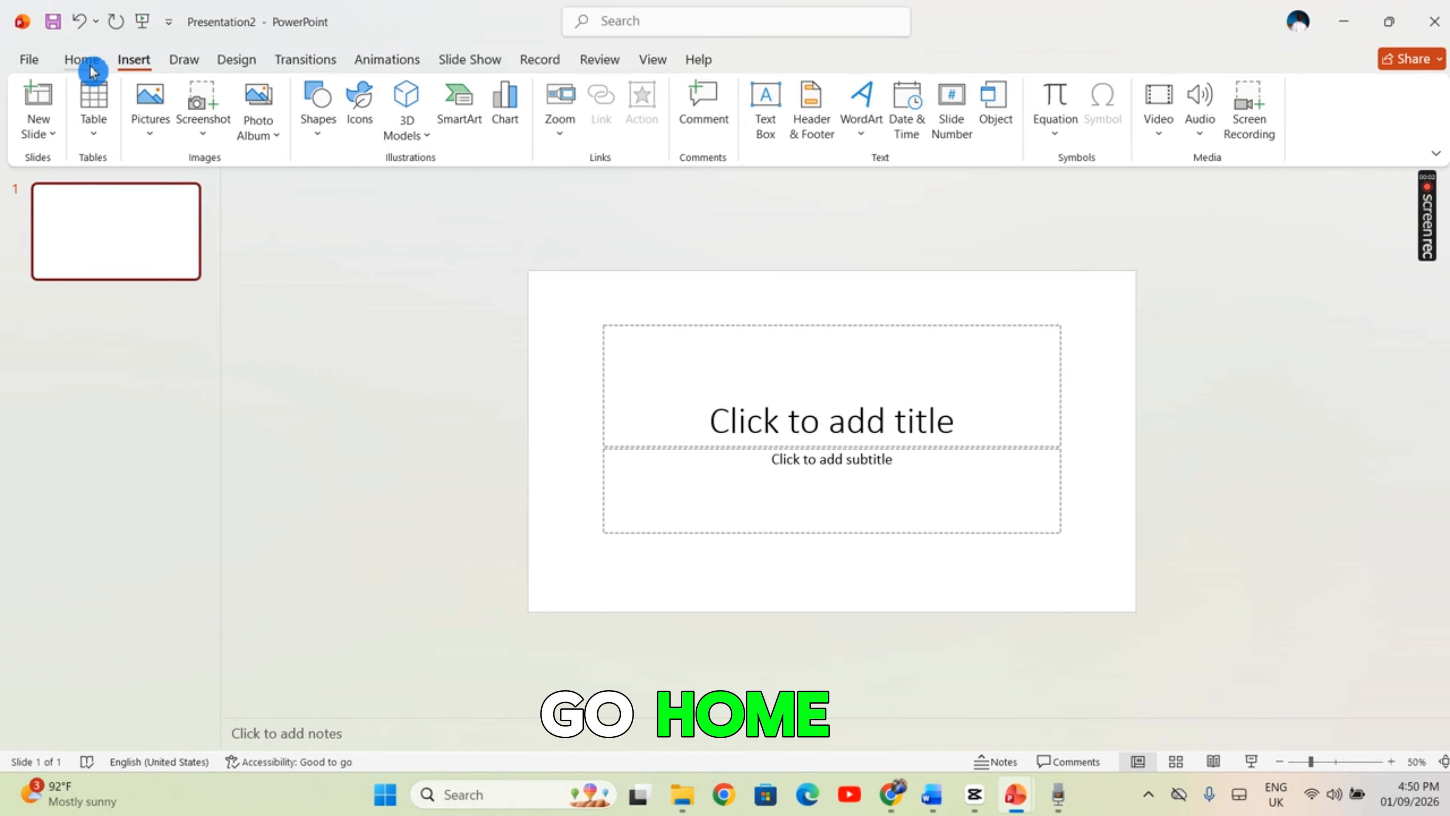
Change the layout of the new presentation's first slide to Blank
{"action": "left_click", "coordinate": [89, 67]}
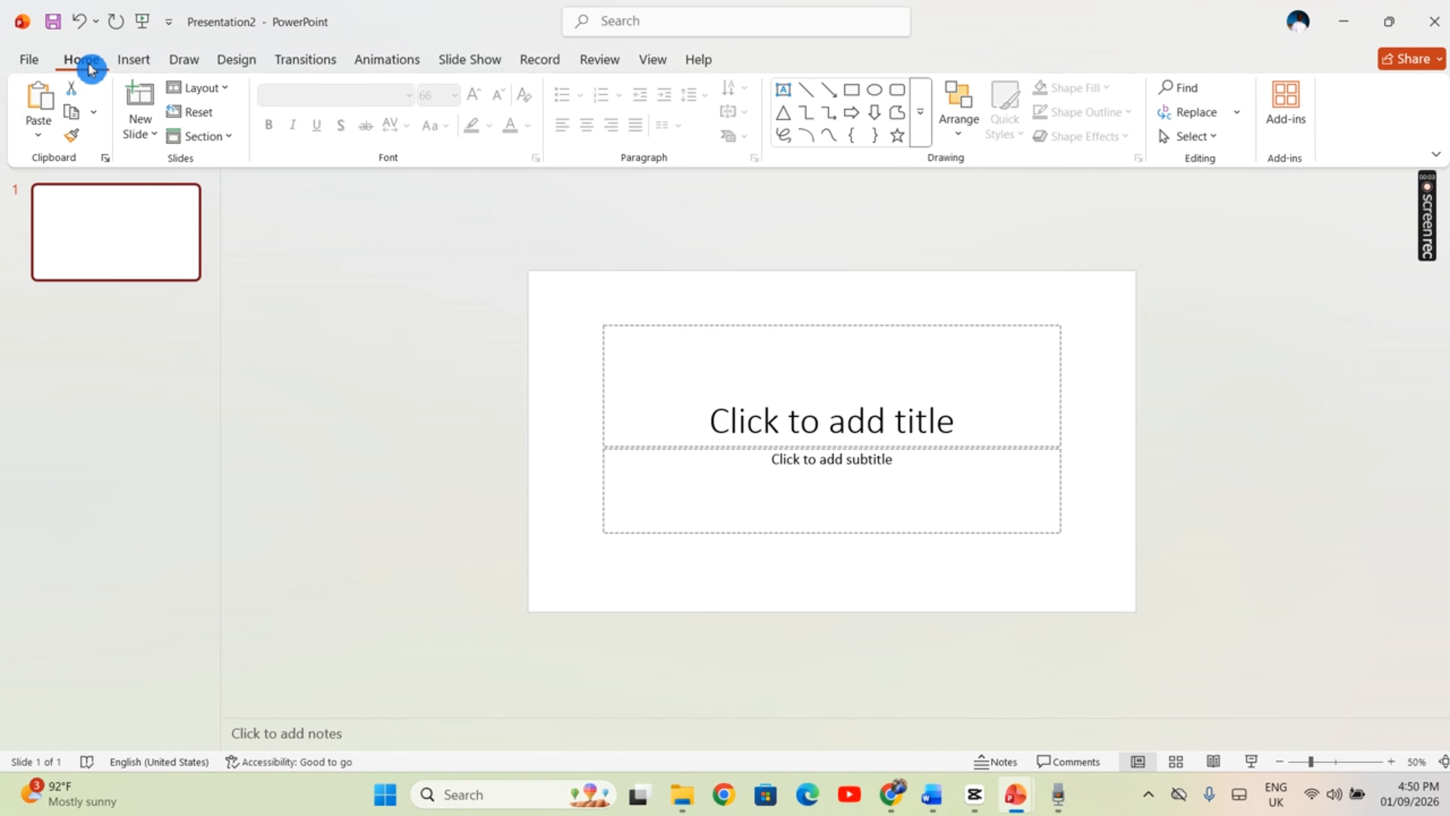
{"action": "left_click", "coordinate": [228, 88]}
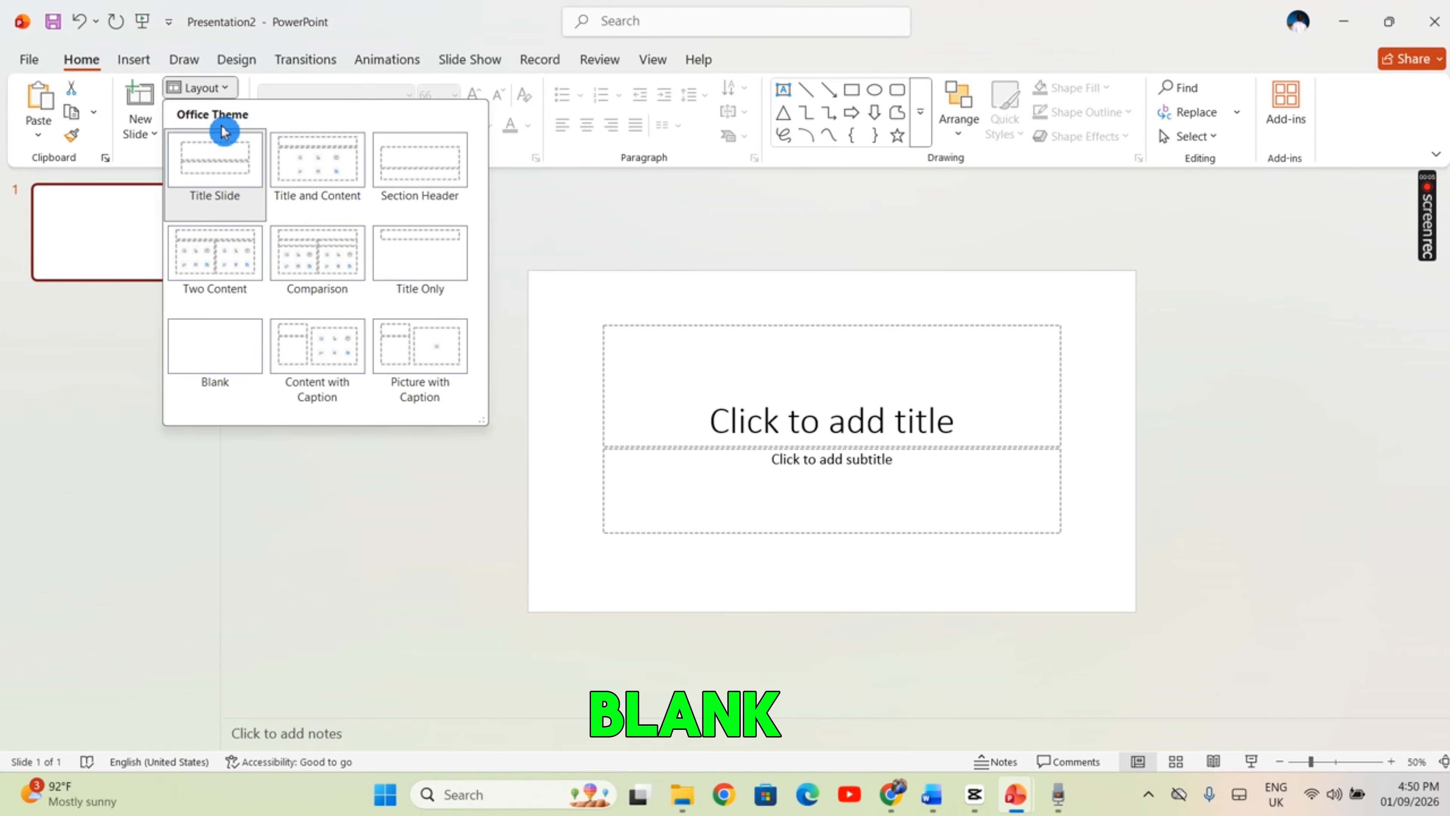
{"action": "left_click", "coordinate": [236, 346]}
Fill the slide background with a linear 180° gradient of light and dark green, placing the dark stop at 89%
{"action": "left_click", "coordinate": [232, 67]}
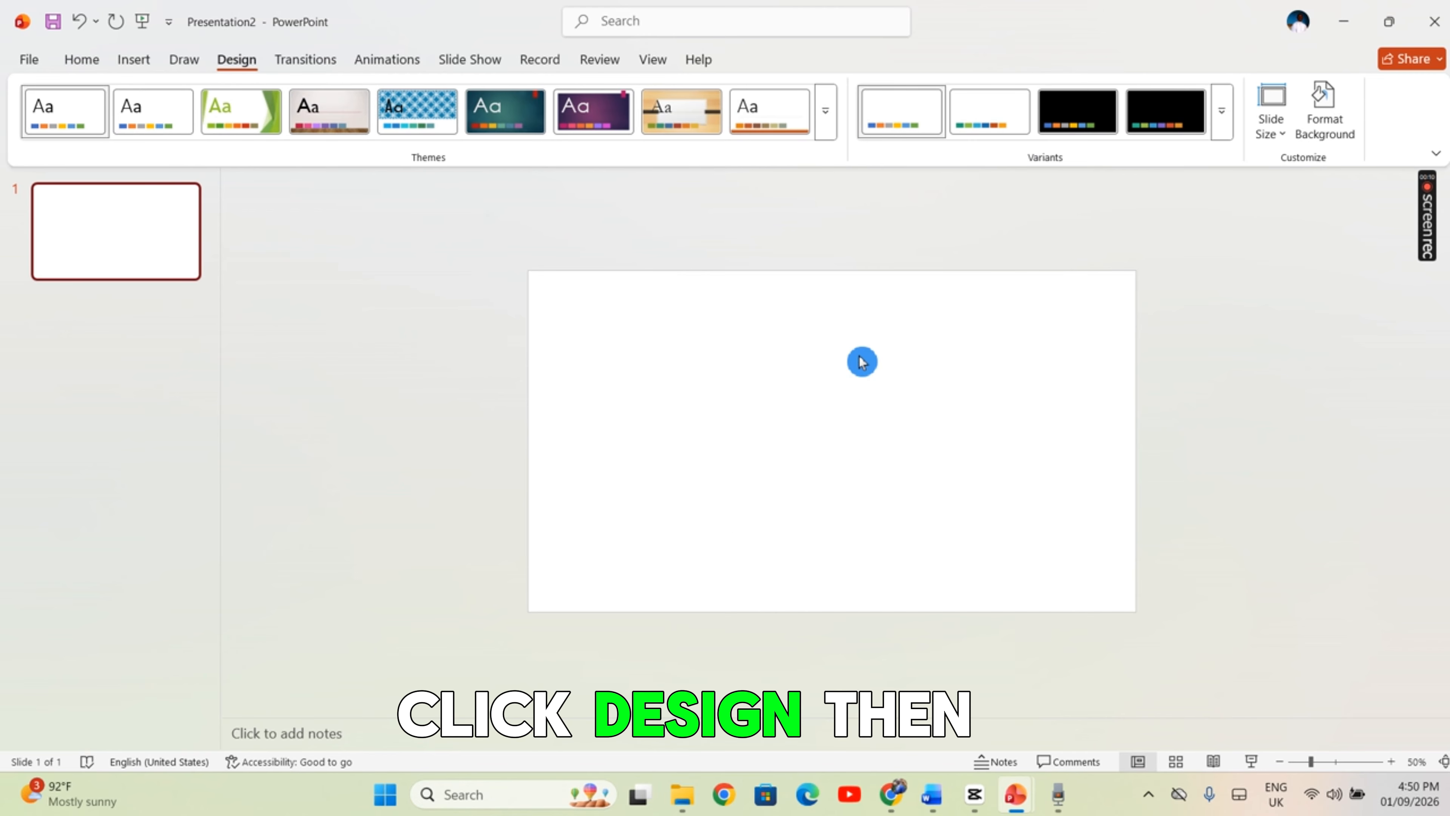
{"action": "left_click", "coordinate": [1333, 136]}
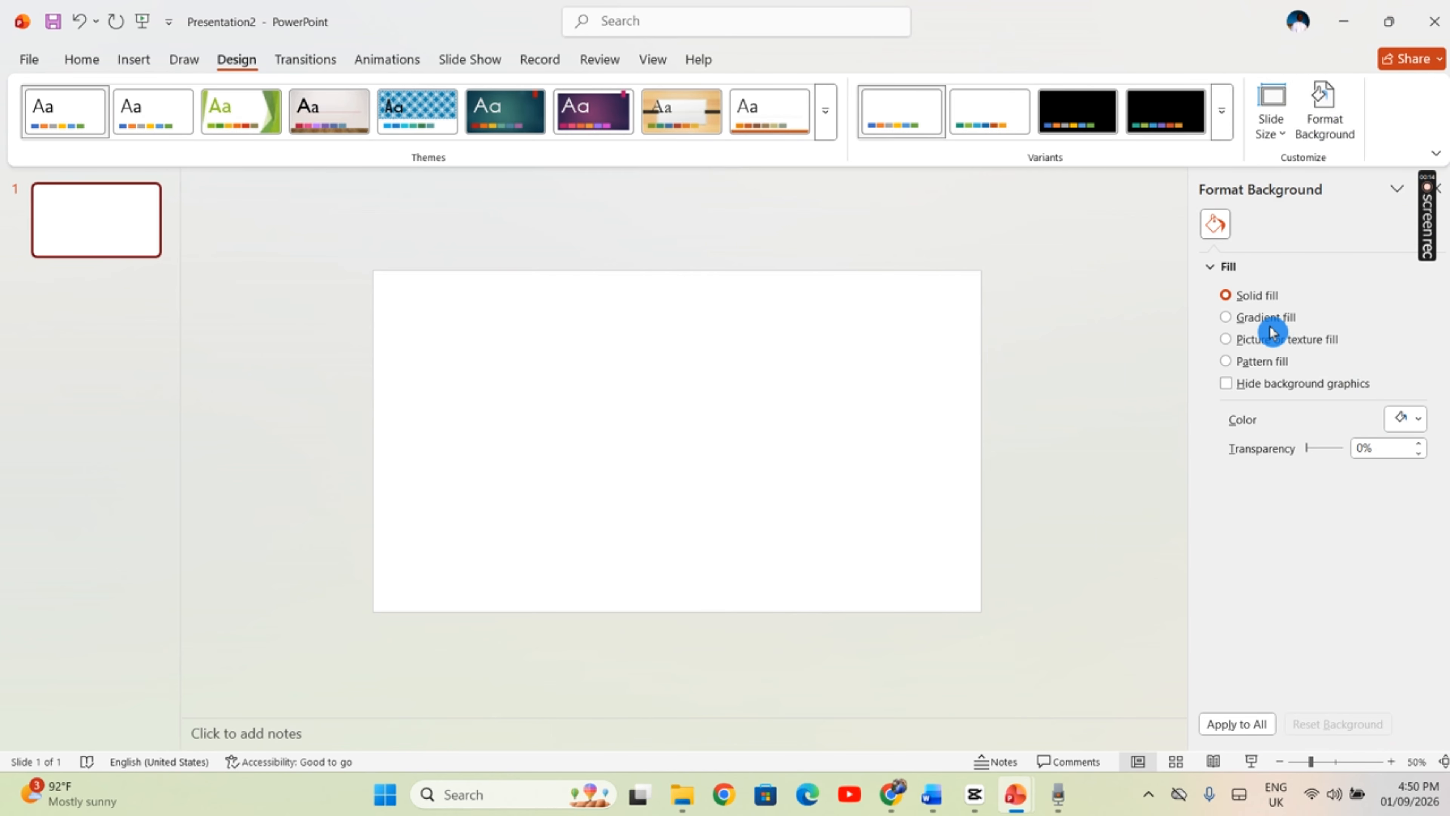
{"action": "left_click", "coordinate": [1269, 319]}
{"action": "left_click", "coordinate": [1344, 550]}
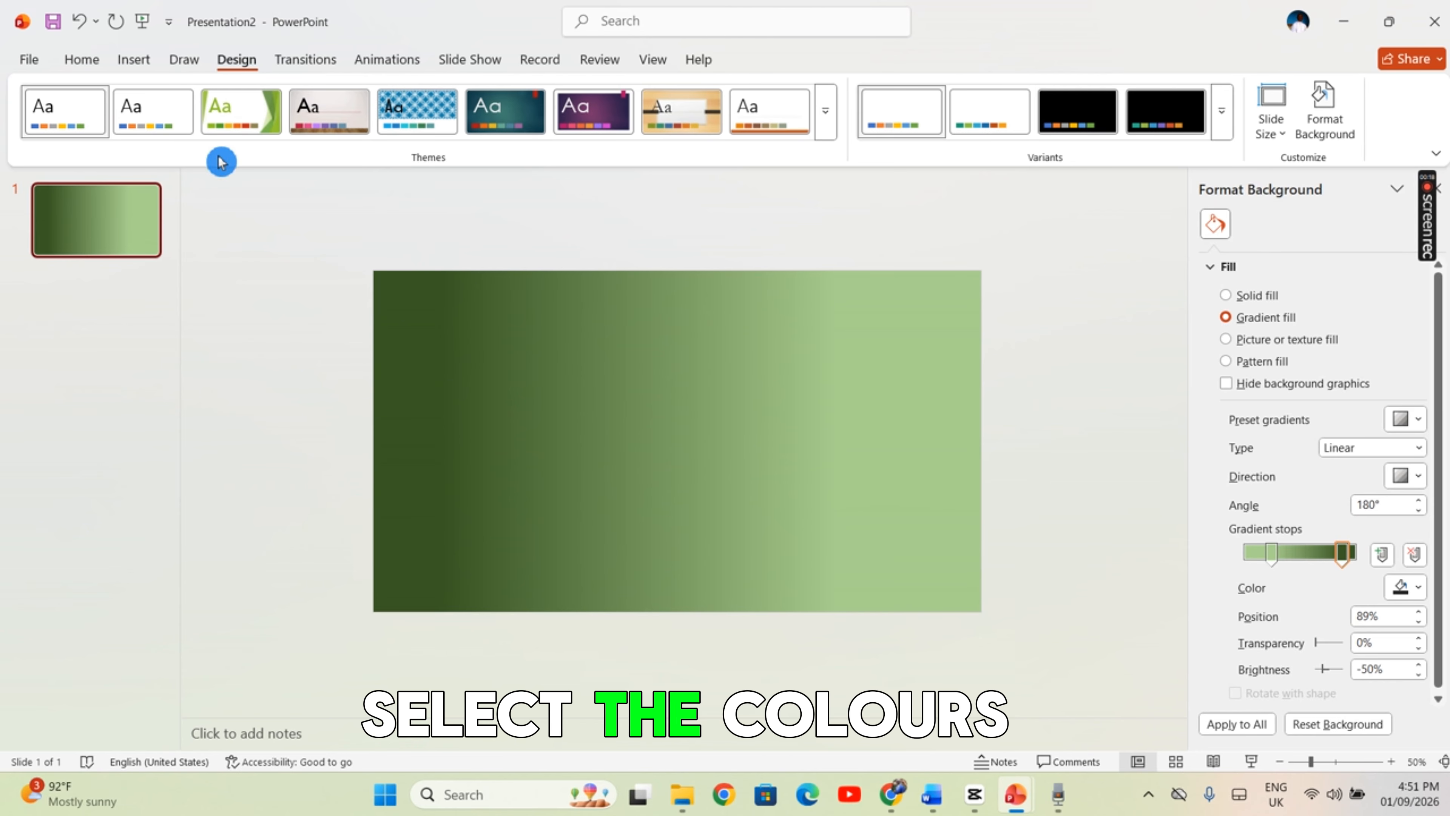
Draw a 13.33" by 7.5" rectangle covering the whole slide and fill it with the darkest theme green
{"action": "left_click", "coordinate": [135, 61]}
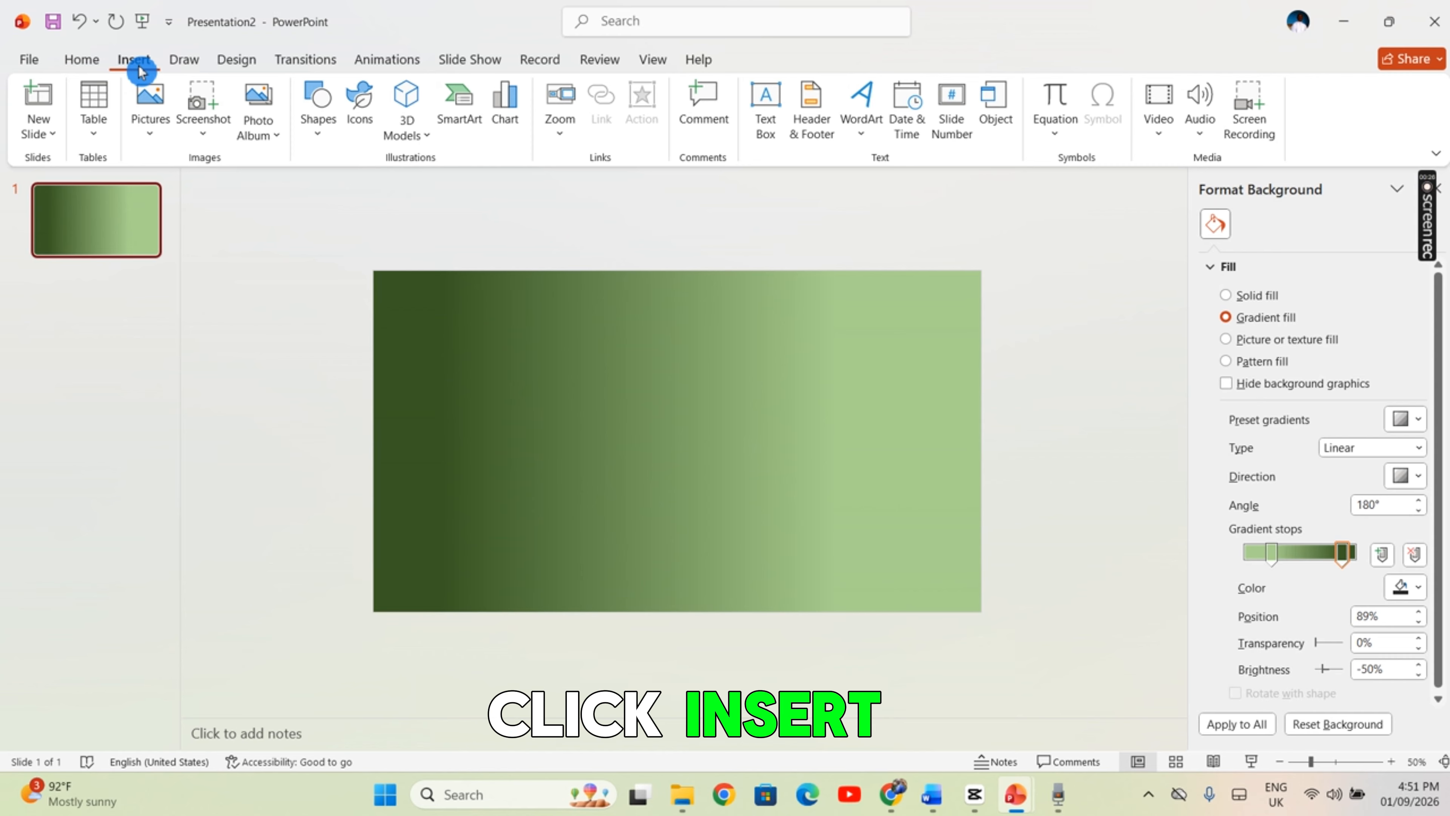
{"action": "left_click", "coordinate": [329, 129]}
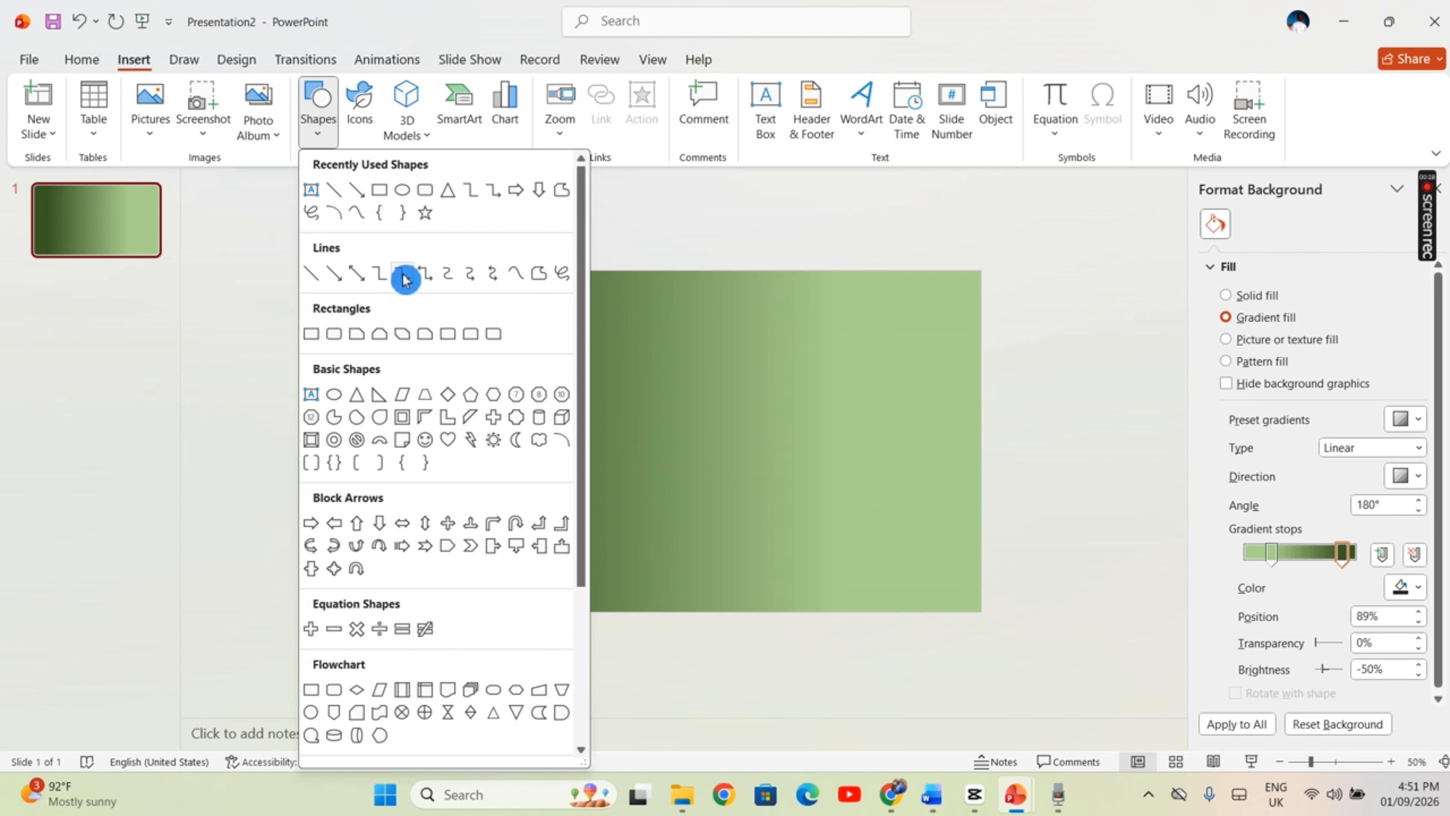
{"action": "left_click", "coordinate": [381, 193]}
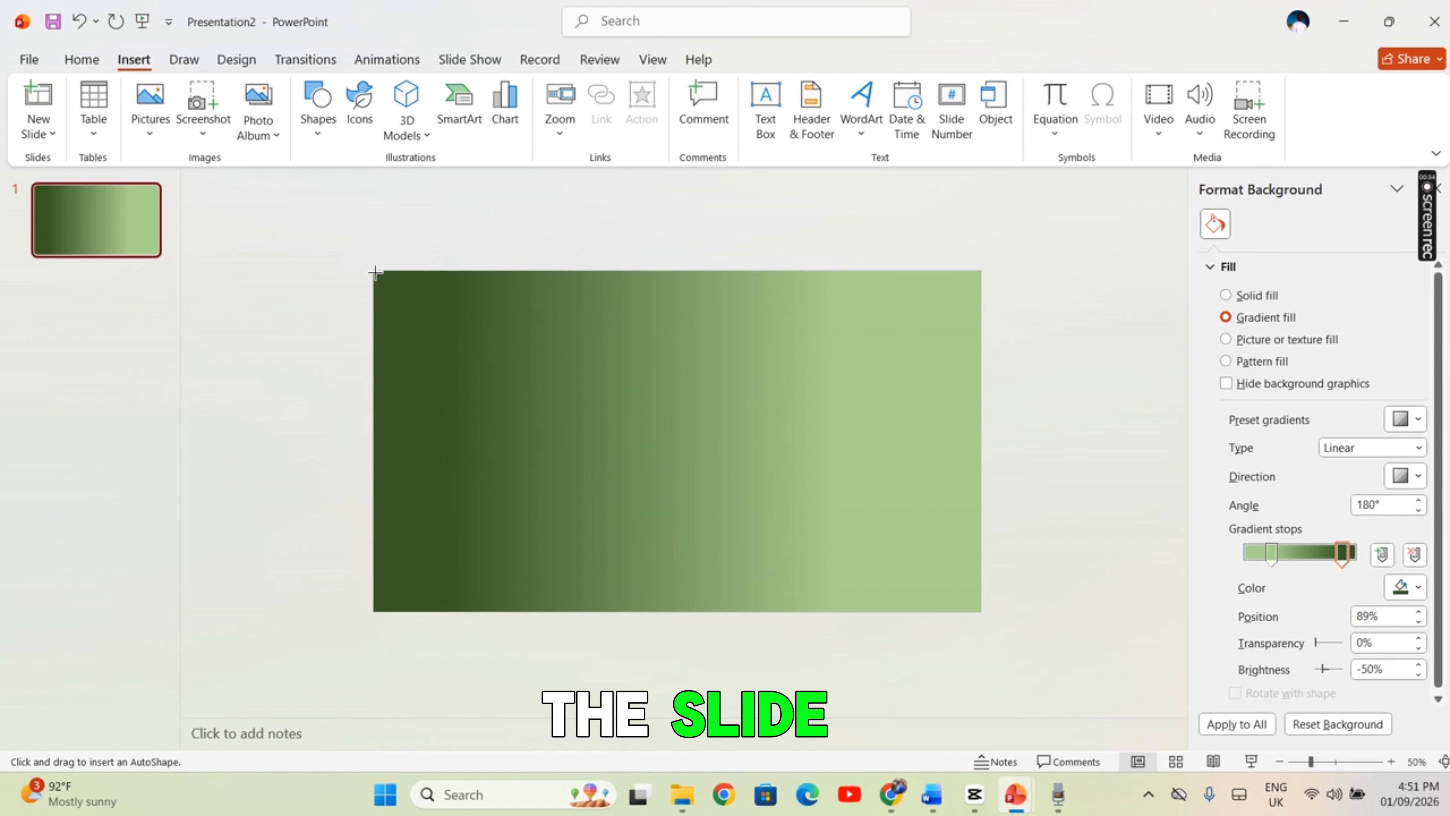
{"action": "mouse_move", "coordinate": [516, 373]}
{"action": "left_mouse_down"}
{"action": "mouse_move", "coordinate": [751, 505]}
{"action": "mouse_move", "coordinate": [977, 593]}
{"action": "mouse_move", "coordinate": [982, 612]}
{"action": "left_mouse_up"}
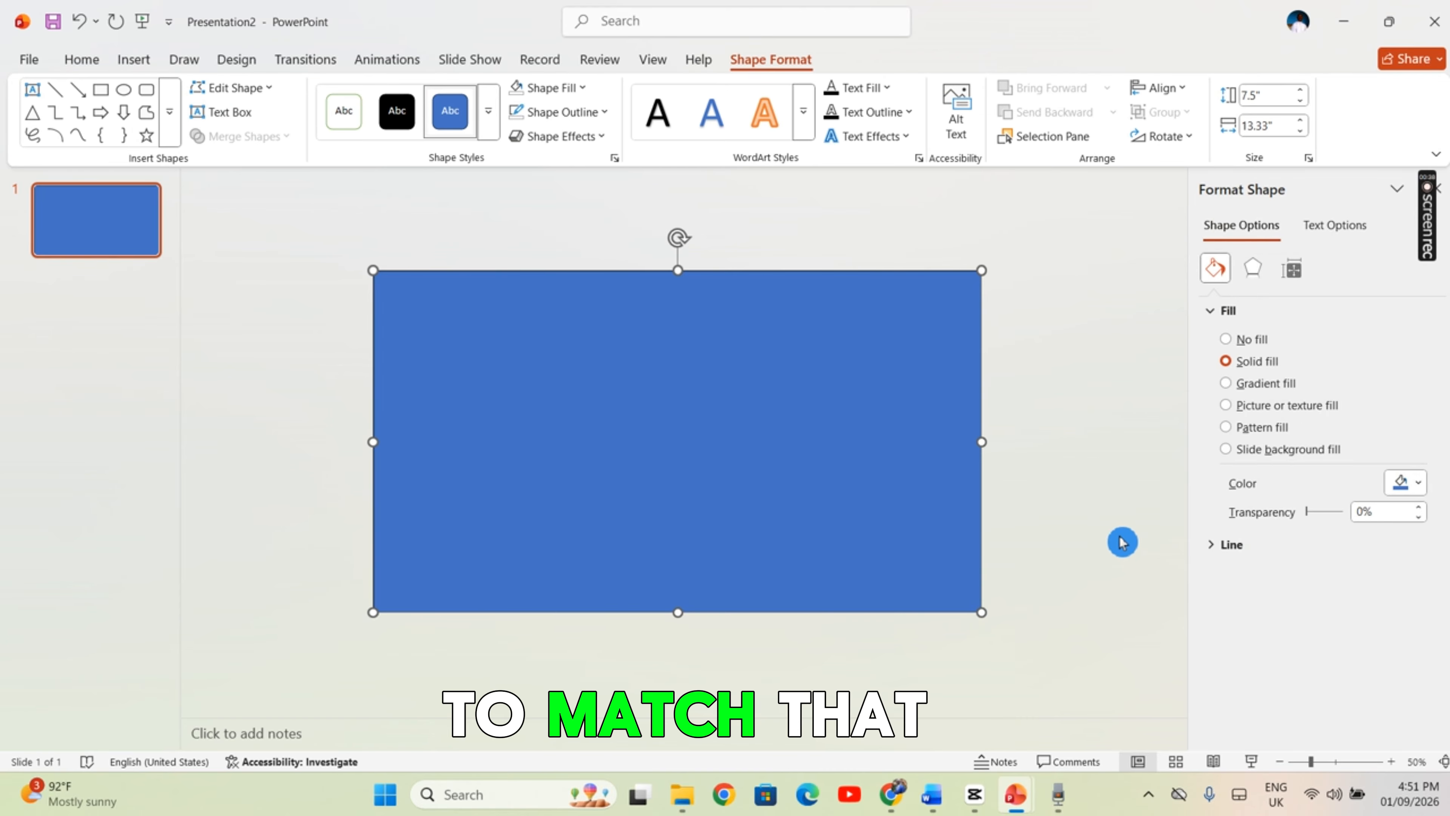
{"action": "left_click", "coordinate": [1425, 486]}
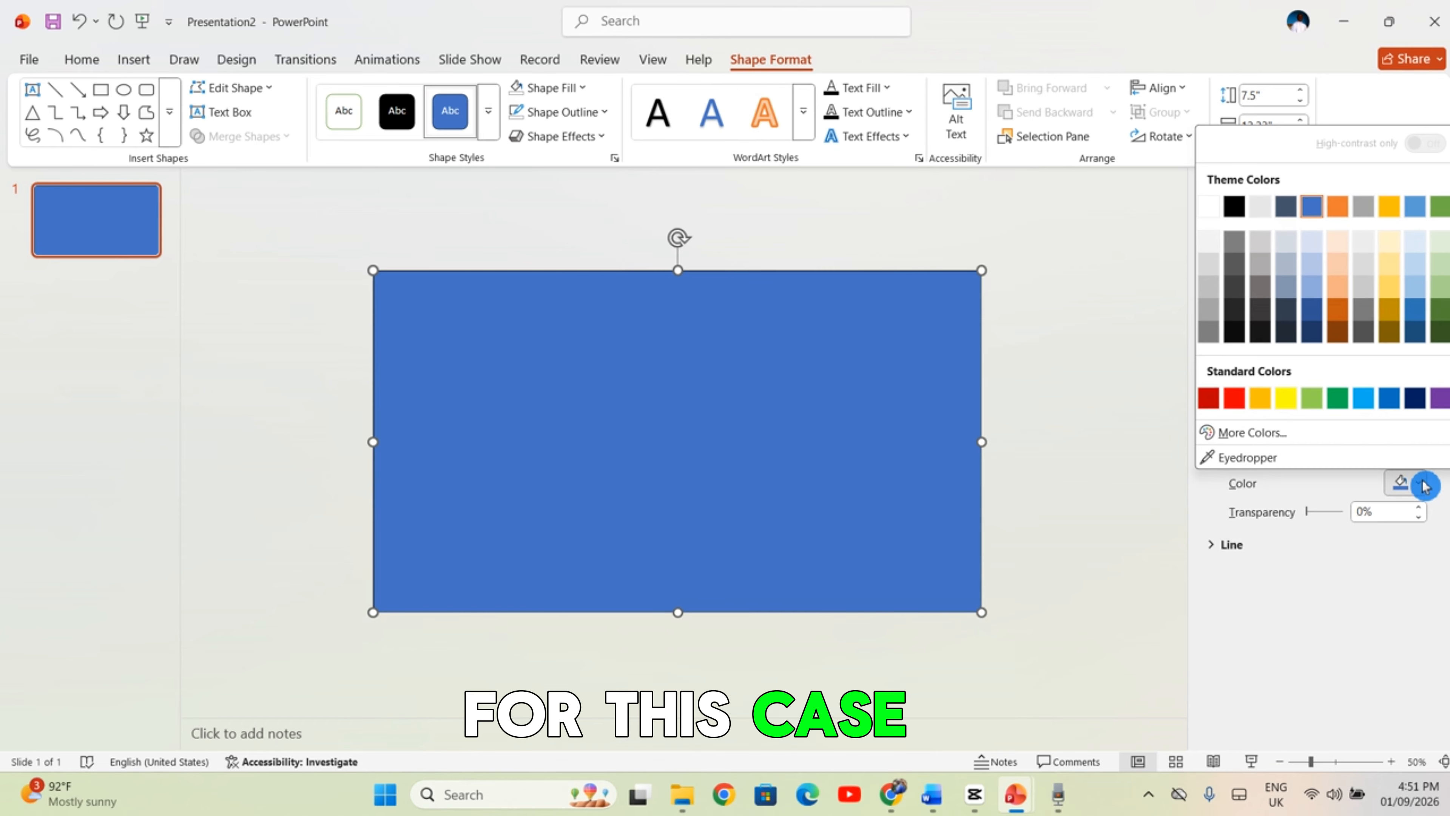
{"action": "left_click", "coordinate": [1441, 347]}
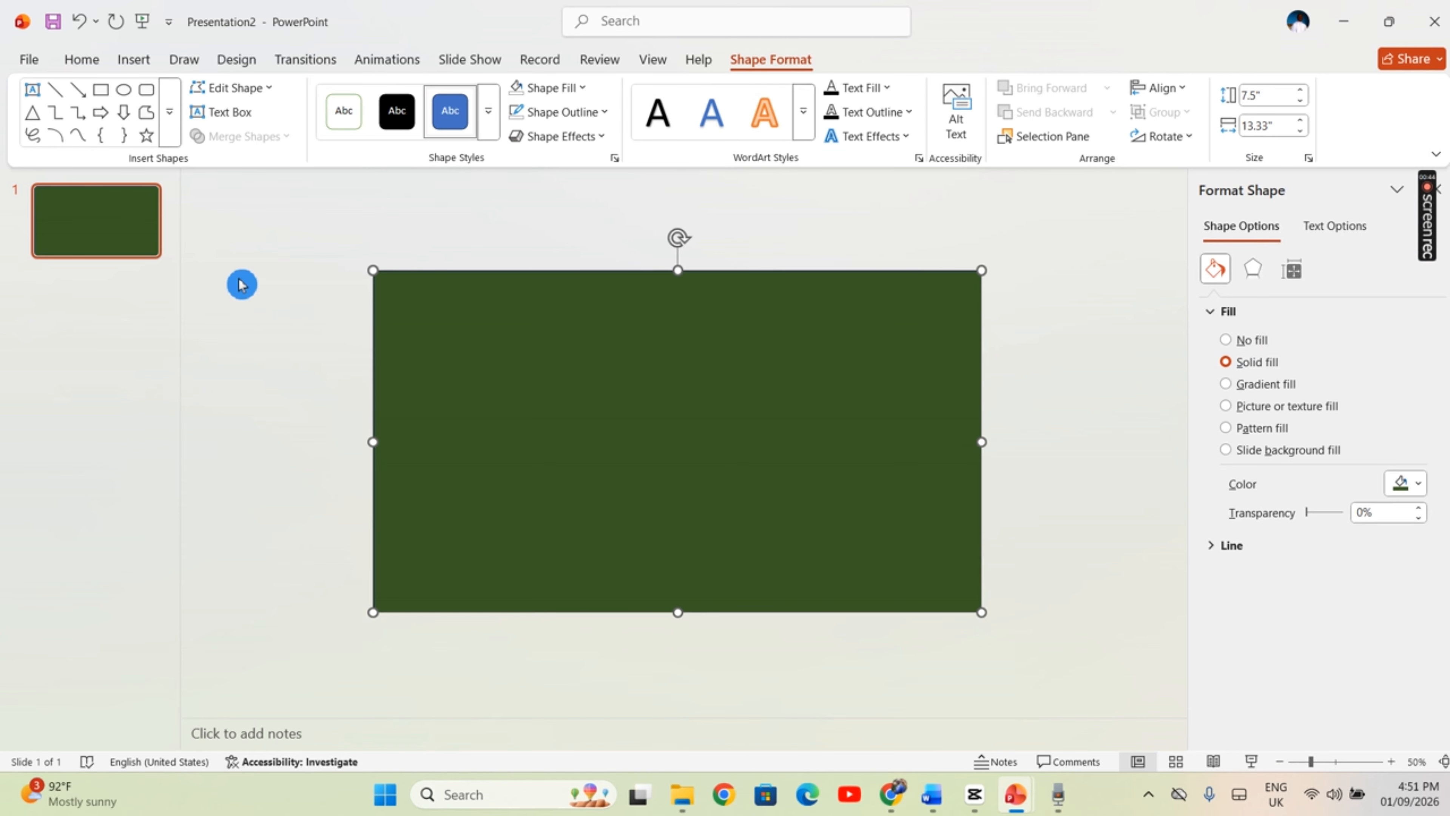
Draw a closed wavy curve about 10.13" high and 9.7" wide covering the slide's left part and extending beyond its edges
{"action": "left_click", "coordinate": [126, 71]}
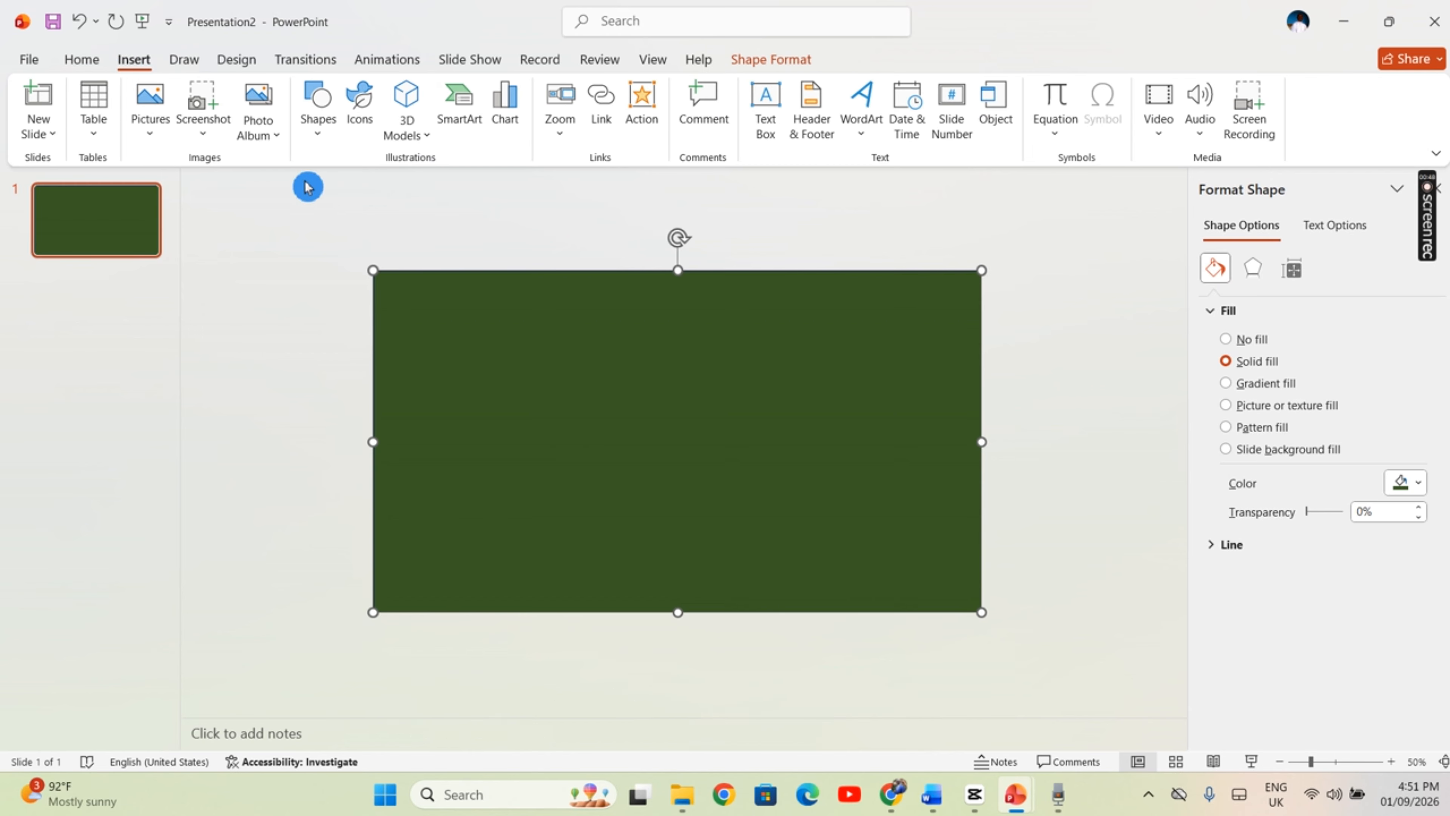
{"action": "left_click", "coordinate": [318, 112]}
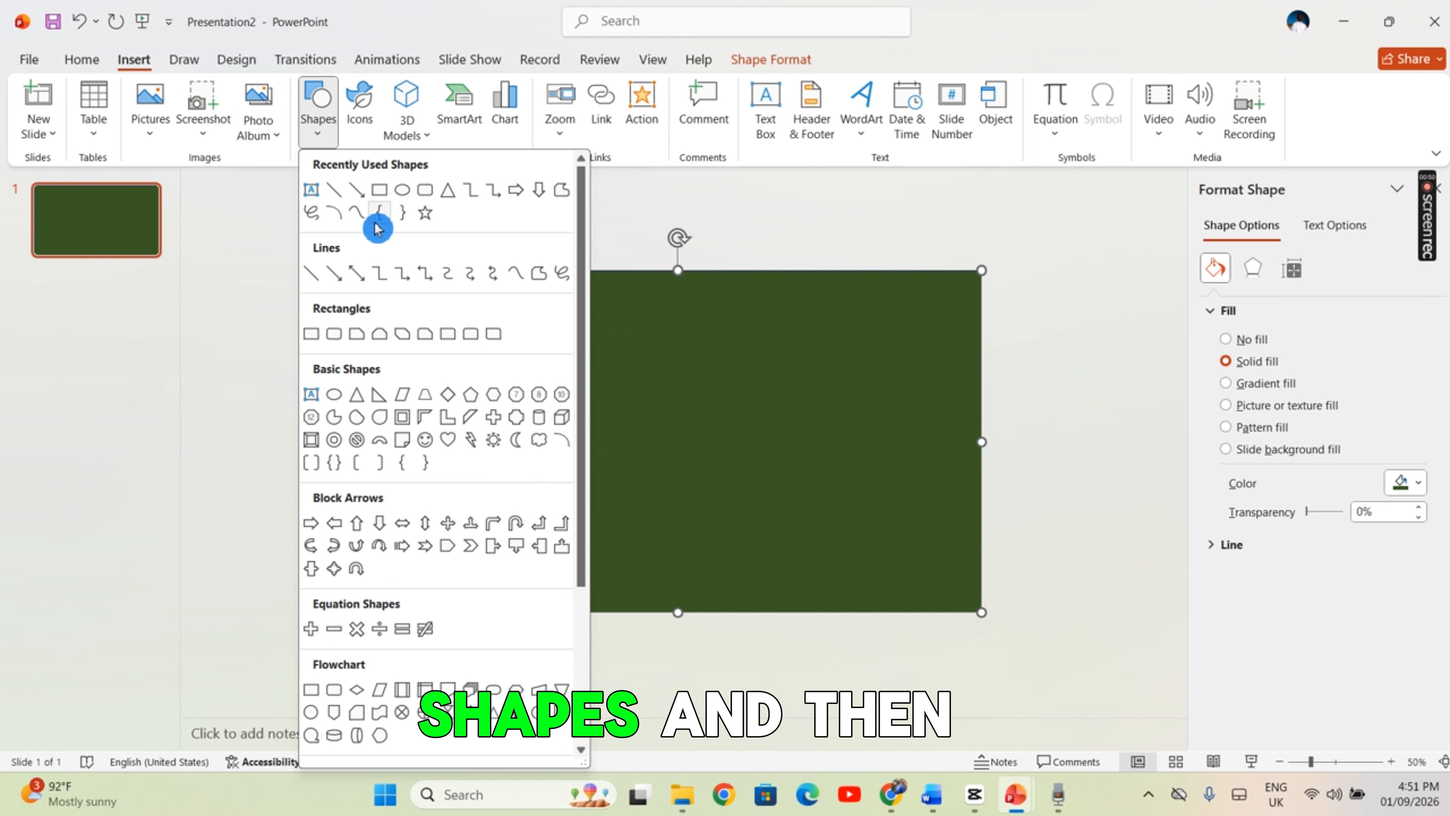
{"action": "left_click", "coordinate": [360, 216]}
{"action": "left_click", "coordinate": [474, 252]}
{"action": "left_click", "coordinate": [495, 369]}
{"action": "left_click", "coordinate": [575, 393]}
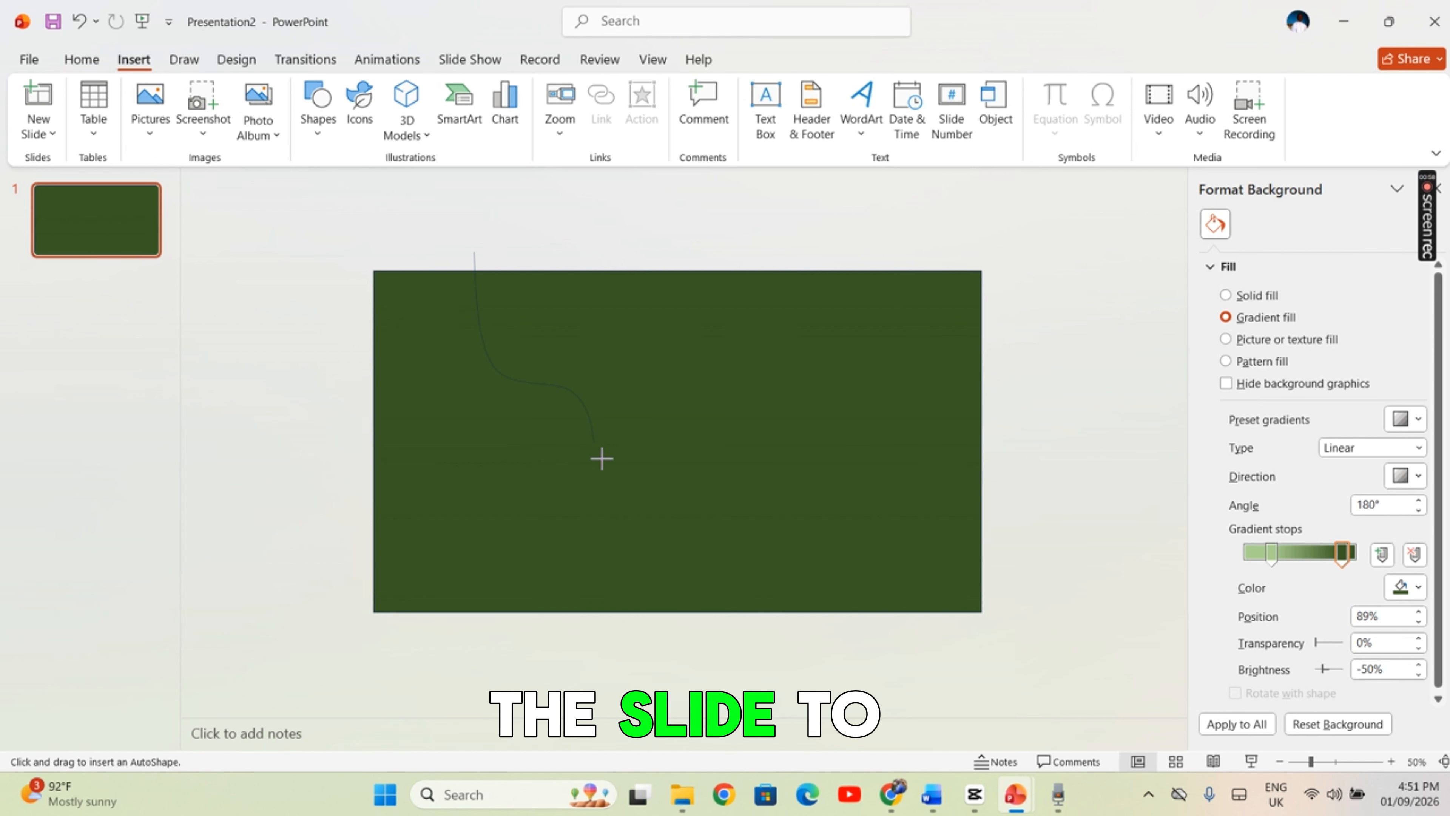
{"action": "left_click", "coordinate": [605, 475]}
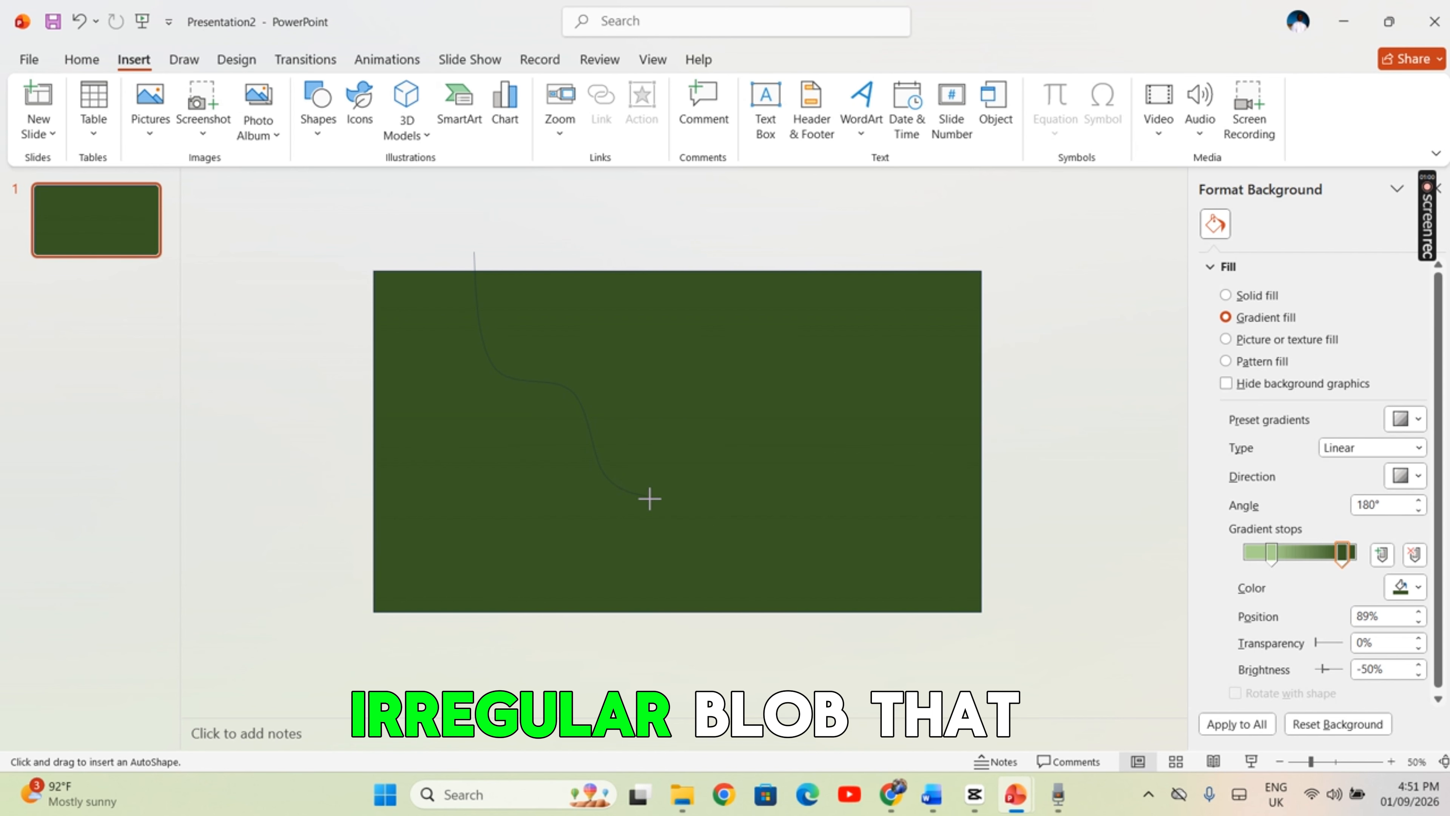
{"action": "left_click", "coordinate": [655, 560]}
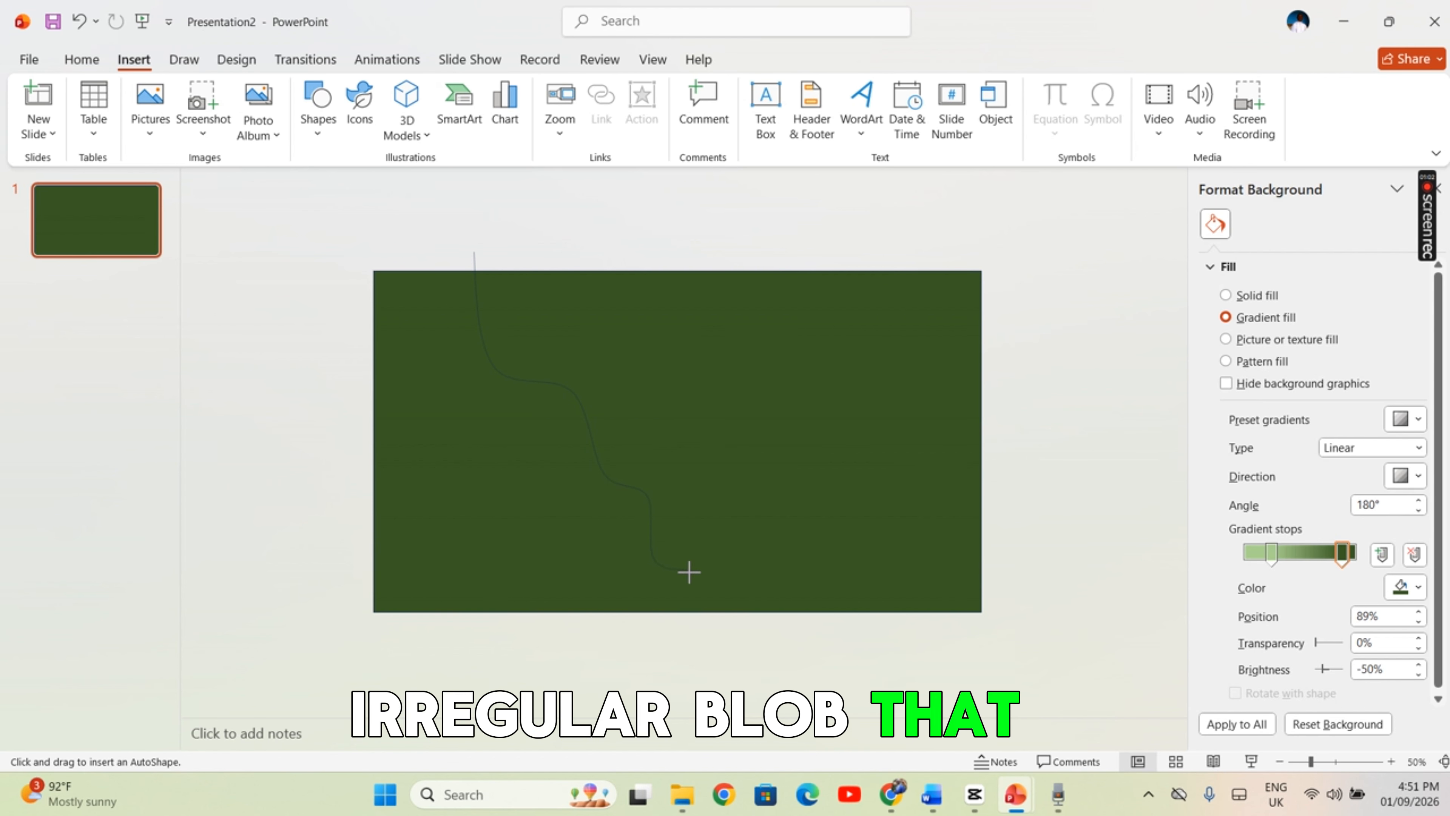
{"action": "left_click", "coordinate": [691, 638]}
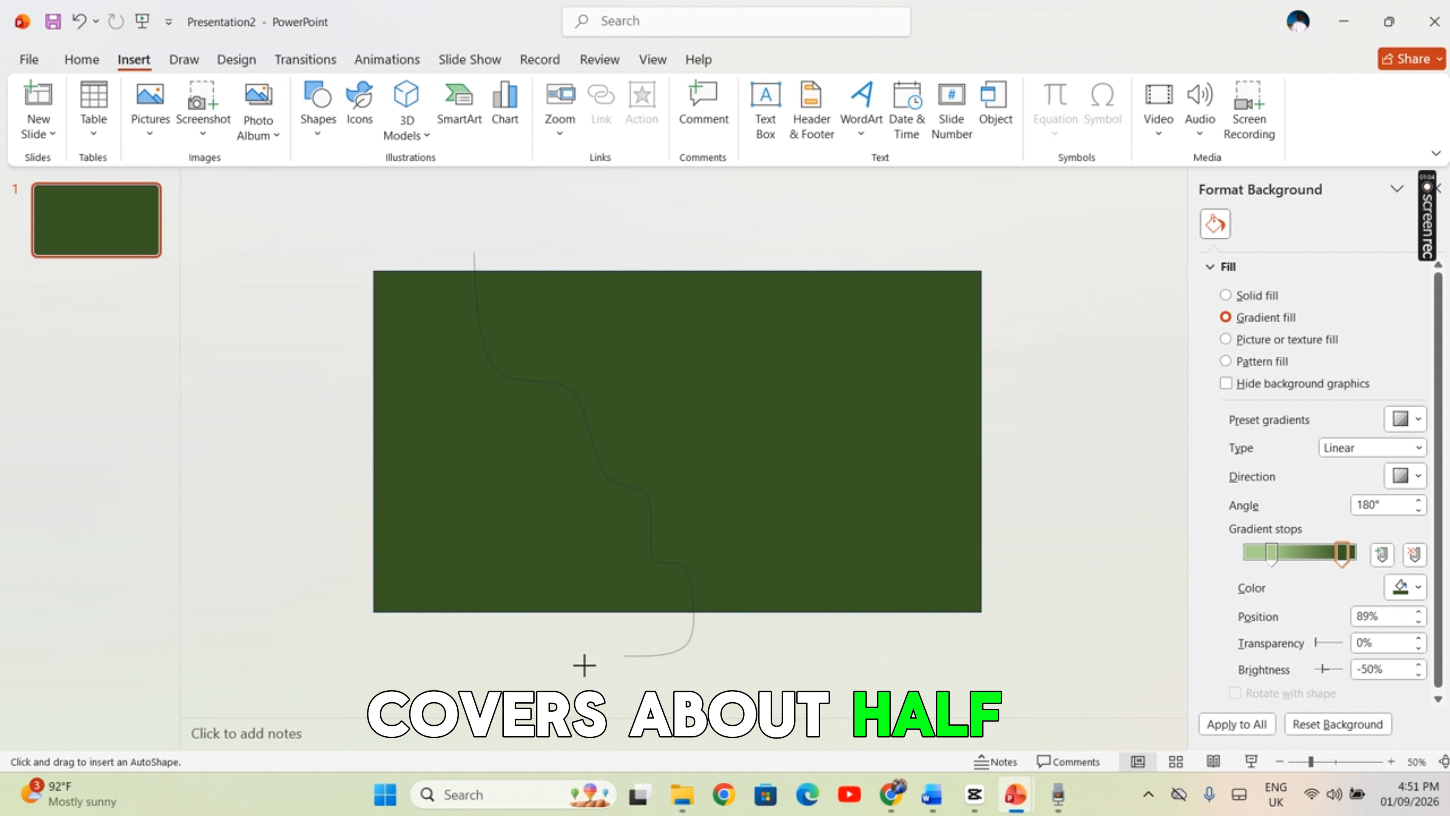
{"action": "left_click", "coordinate": [480, 672]}
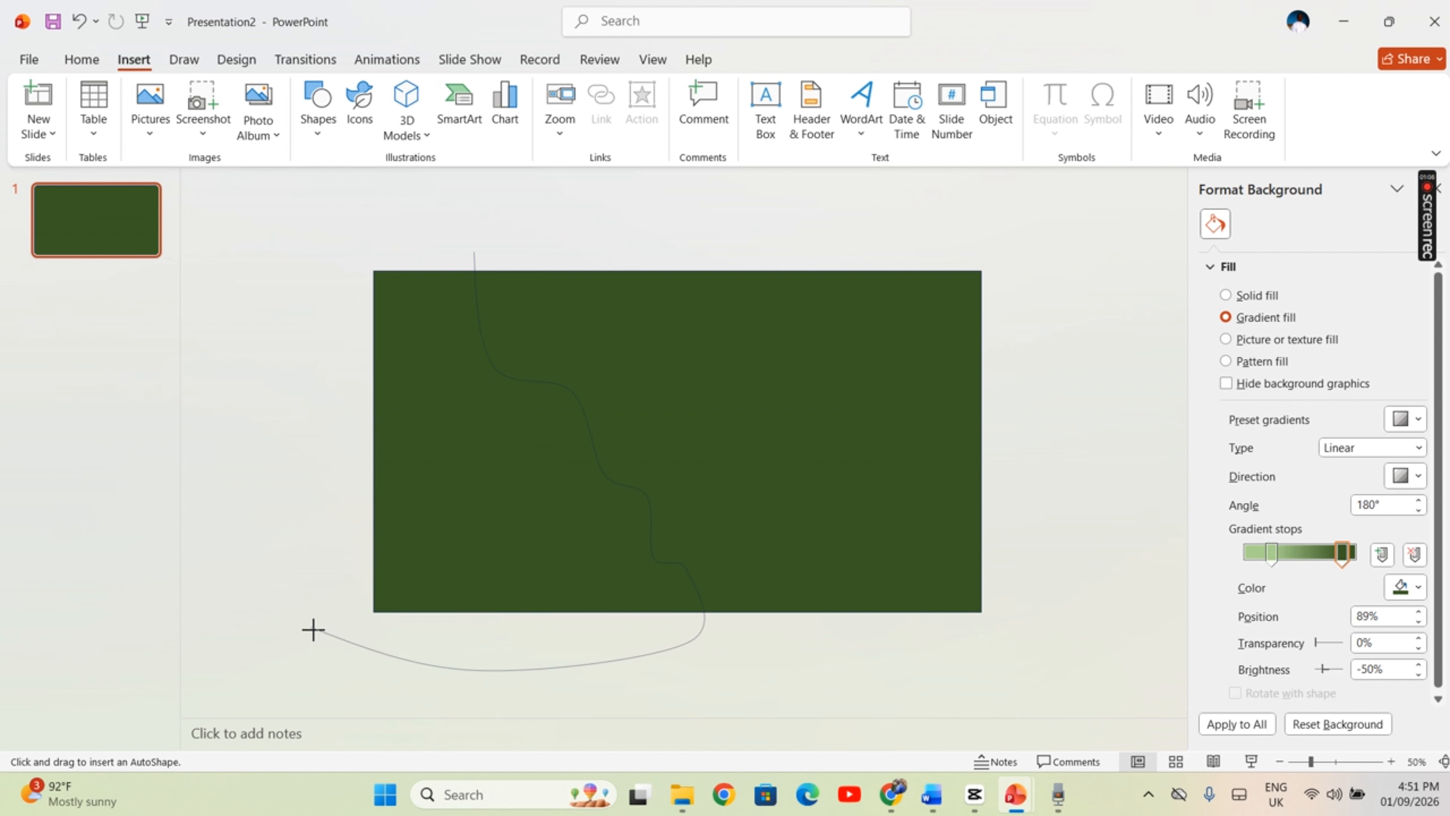
{"action": "left_click", "coordinate": [313, 630]}
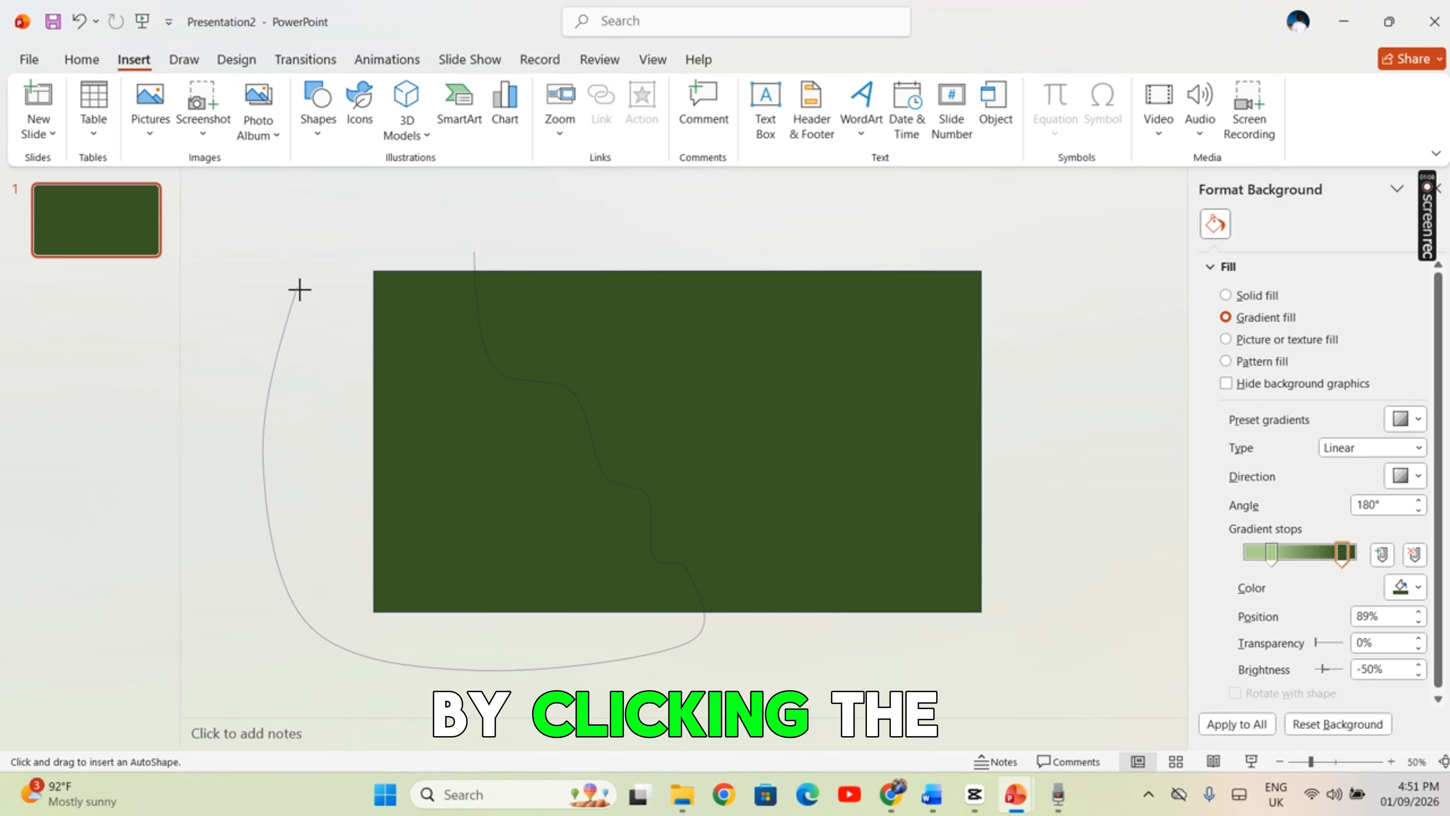
{"action": "left_click", "coordinate": [473, 257]}
Set the curved shape to no fill, leaving only its outline over the green rectangle
{"action": "left_click", "coordinate": [581, 94]}
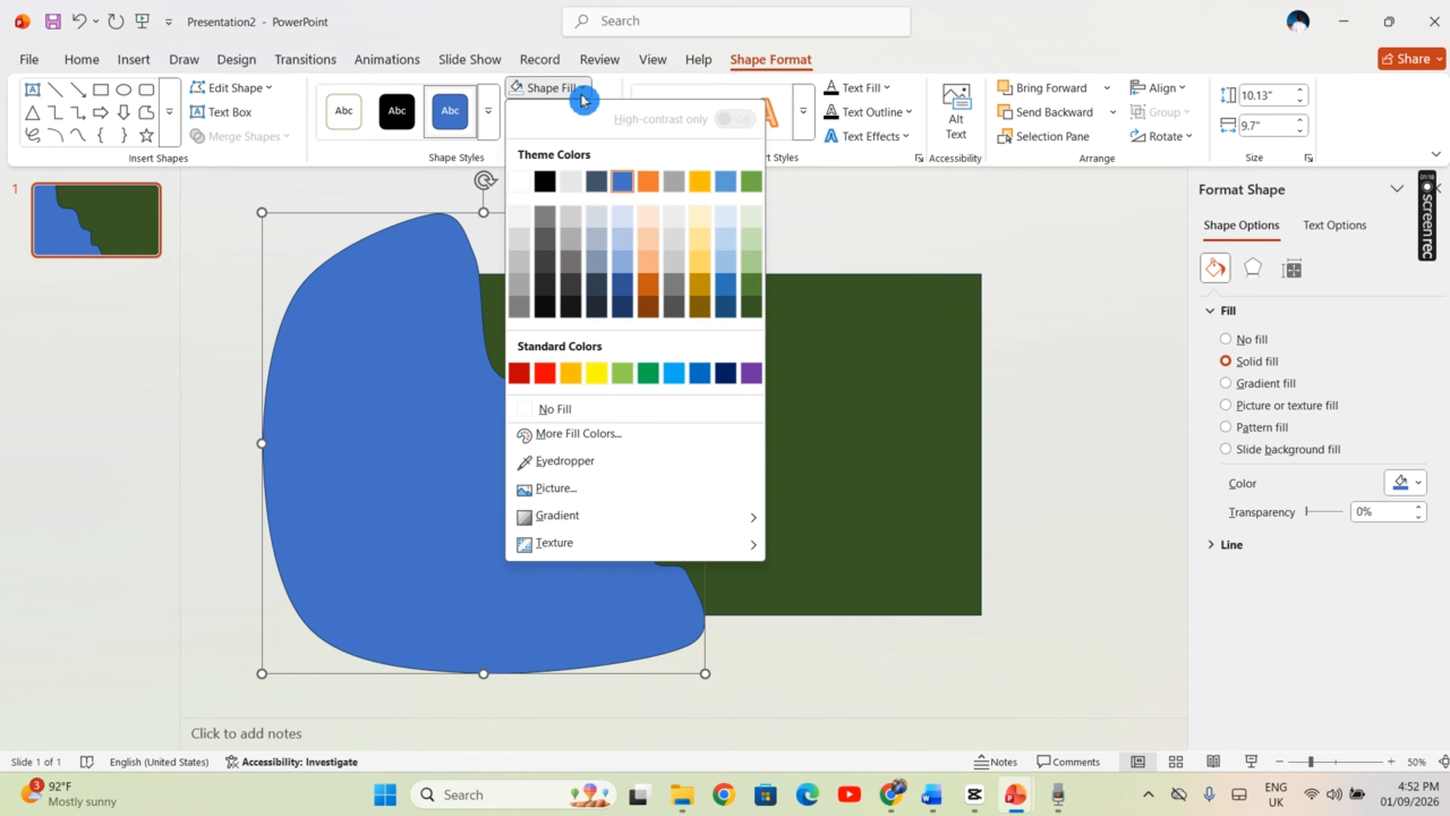
{"action": "left_click", "coordinate": [588, 410]}
{"action": "left_click", "coordinate": [805, 253]}
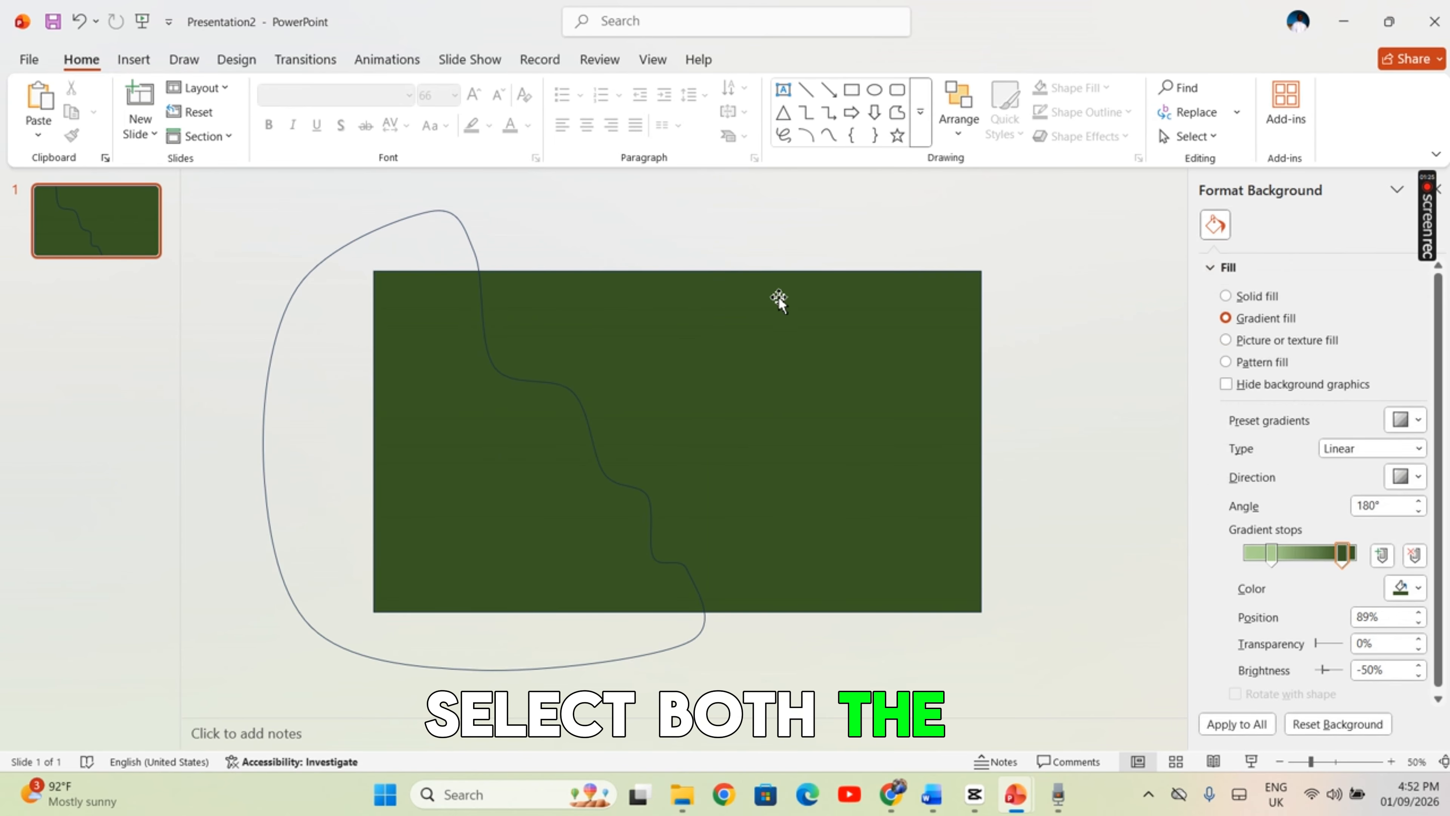
Fragment the green rectangle with the curved shape and delete the extra piece extending outside the slide
{"action": "left_click", "coordinate": [772, 309]}
{"action": "left_click", "coordinate": [462, 229], "text": "shift"}
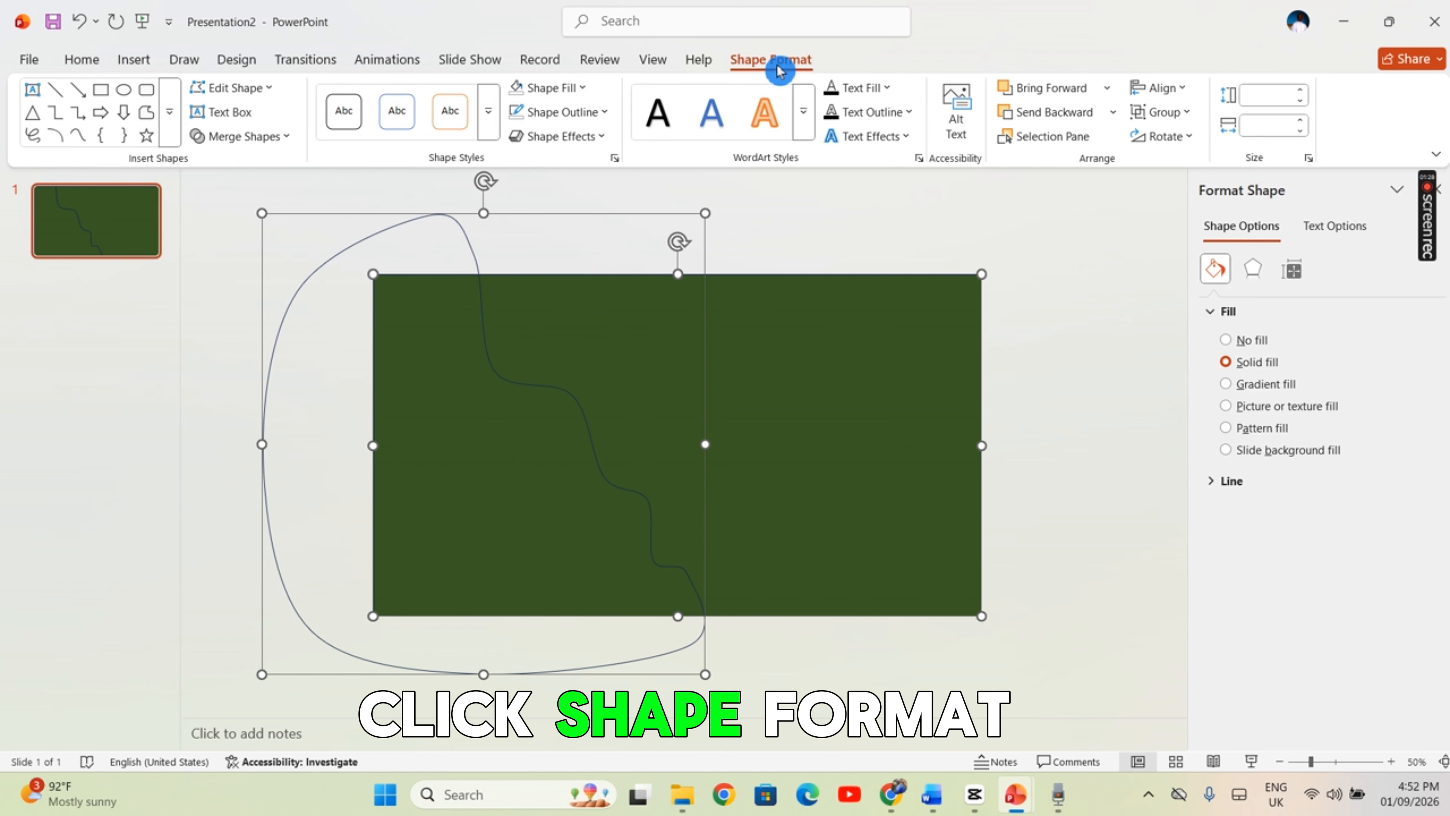
{"action": "left_click", "coordinate": [290, 137]}
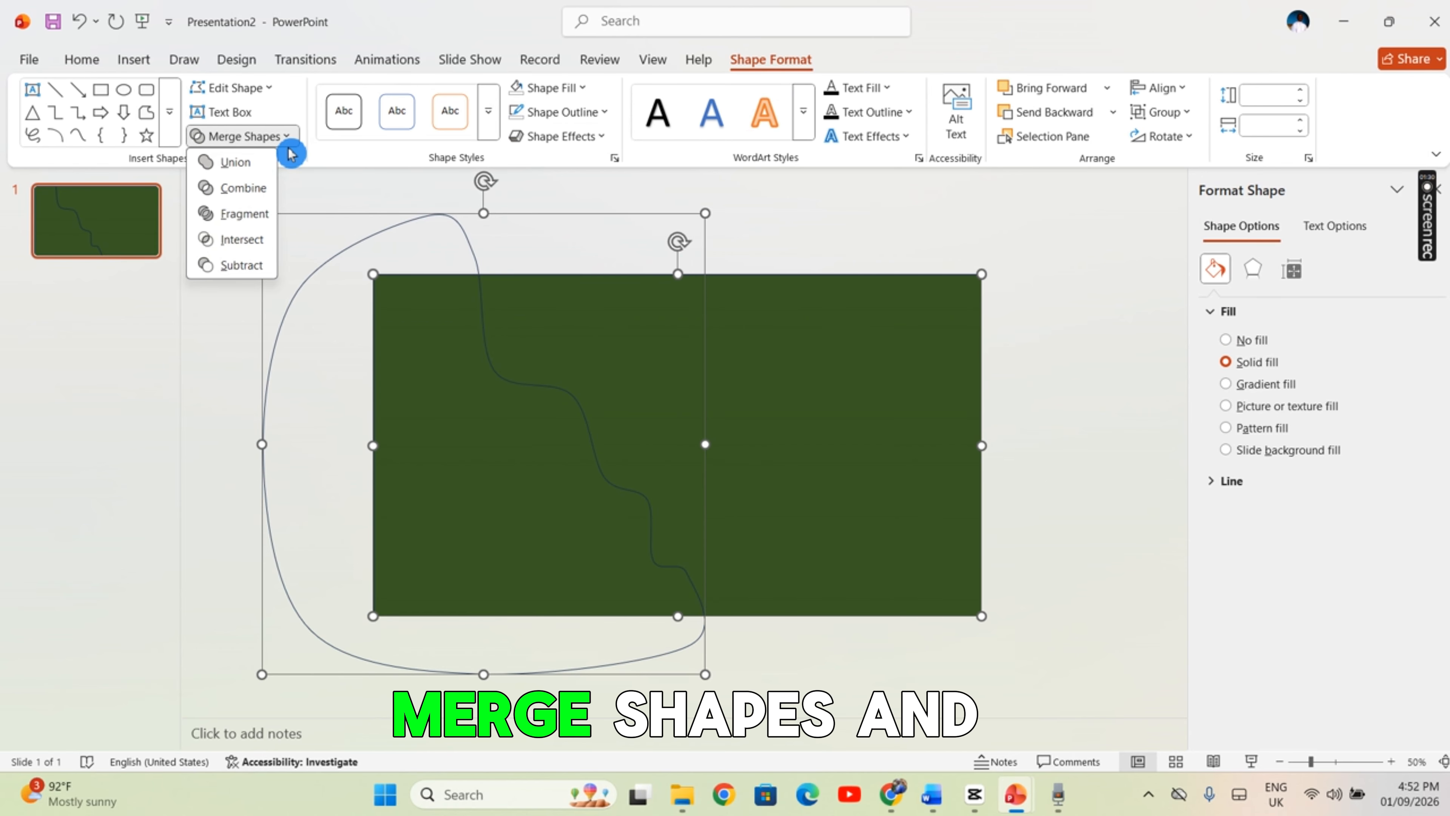
{"action": "left_click", "coordinate": [245, 222]}
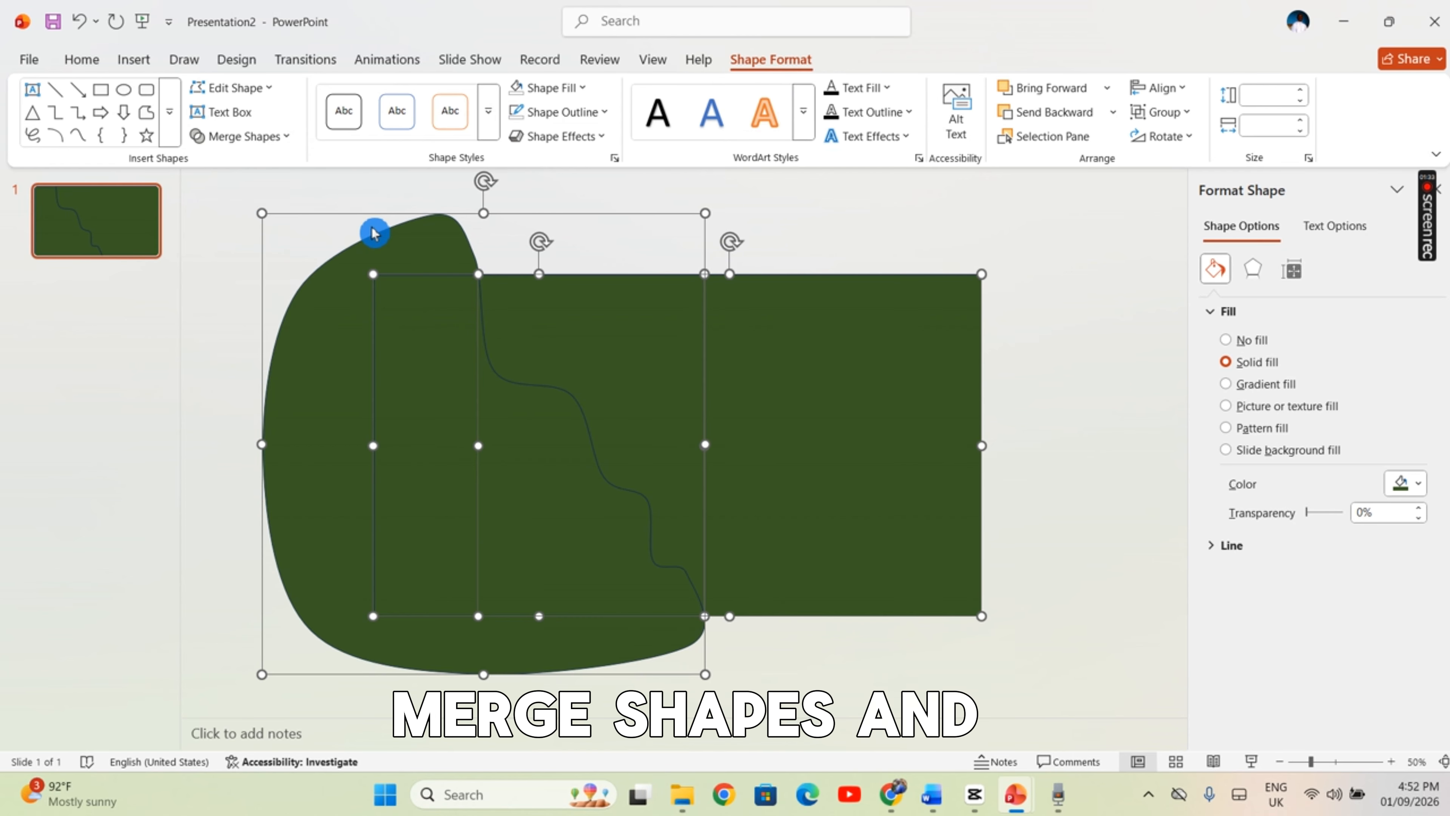
{"action": "left_click", "coordinate": [1057, 315]}
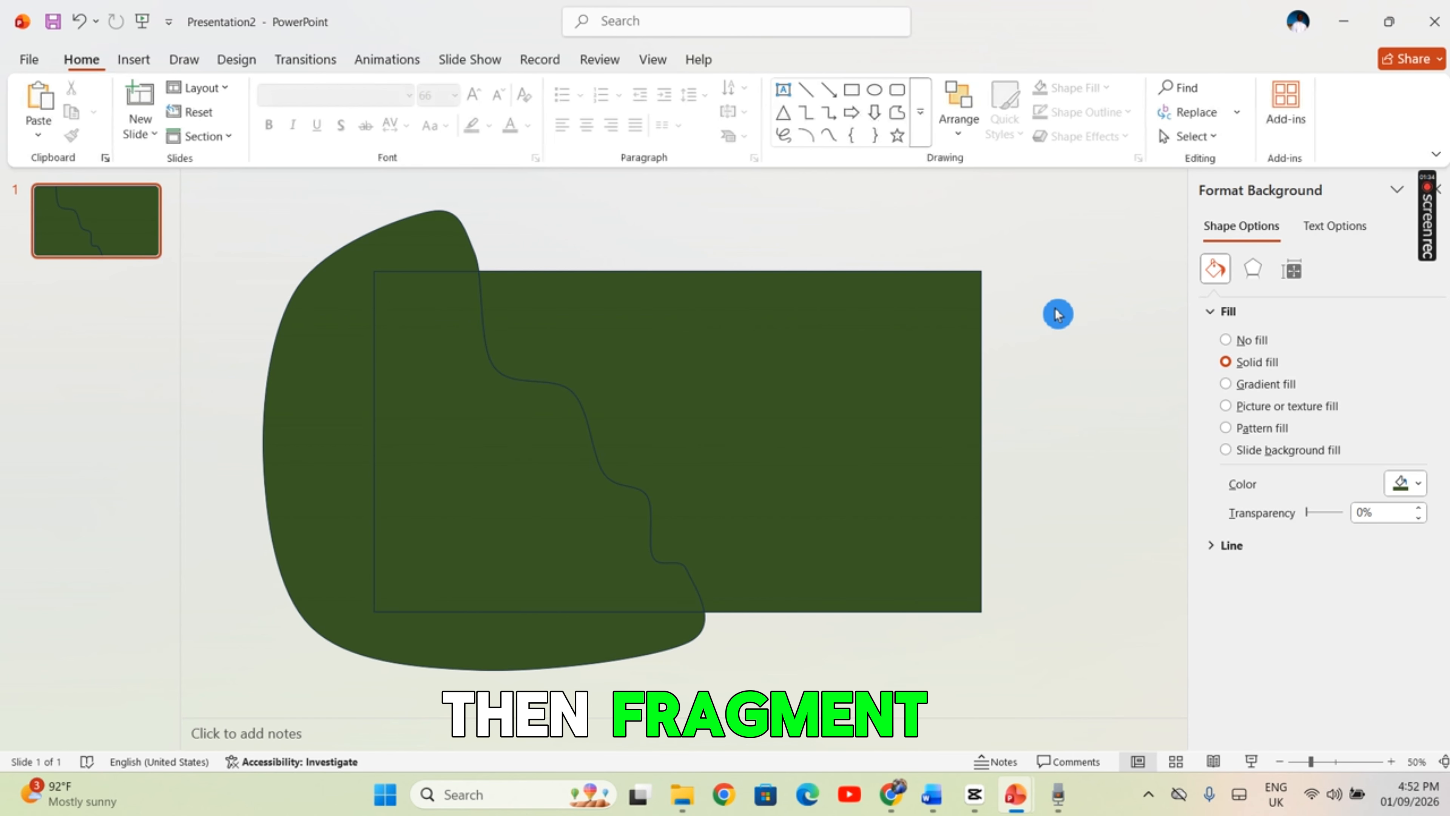
{"action": "left_click", "coordinate": [423, 246]}
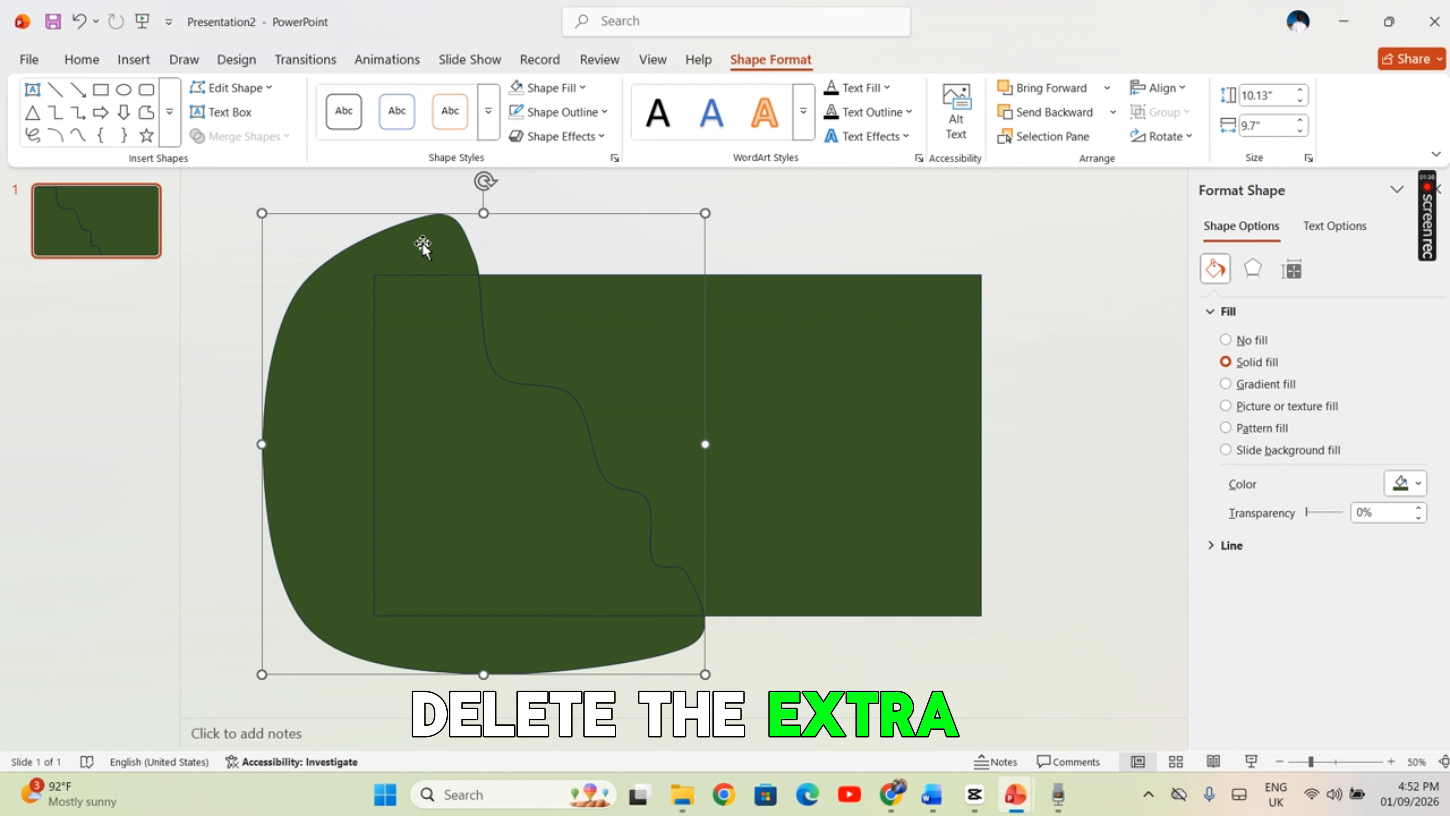
{"action": "key", "text": "Delete"}
Add a text box reading "GORILLA TREKKING" in the slide's upper part and set its font to Broadway, size 88
{"action": "left_click", "coordinate": [133, 58]}
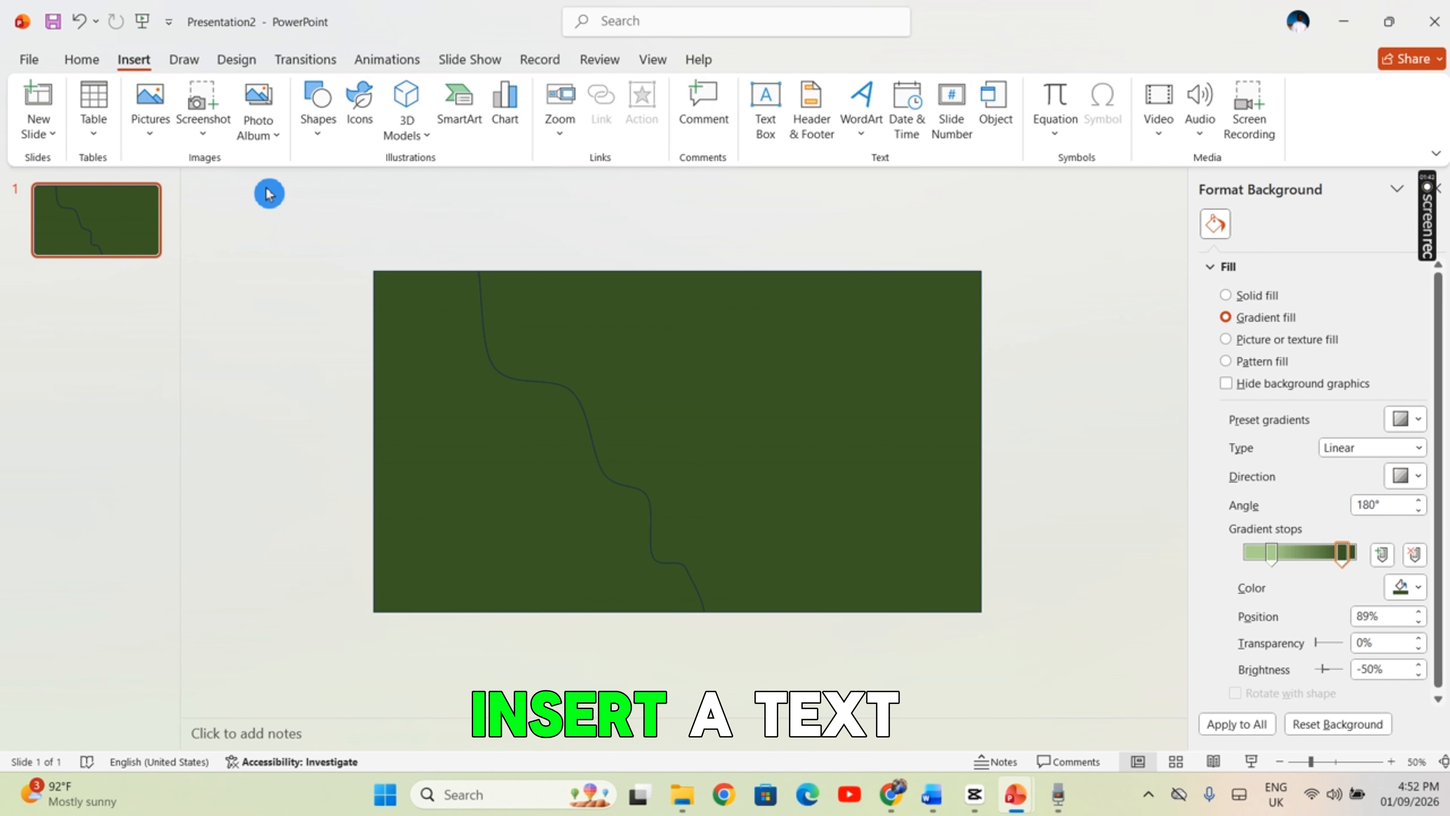
{"action": "left_click", "coordinate": [766, 114]}
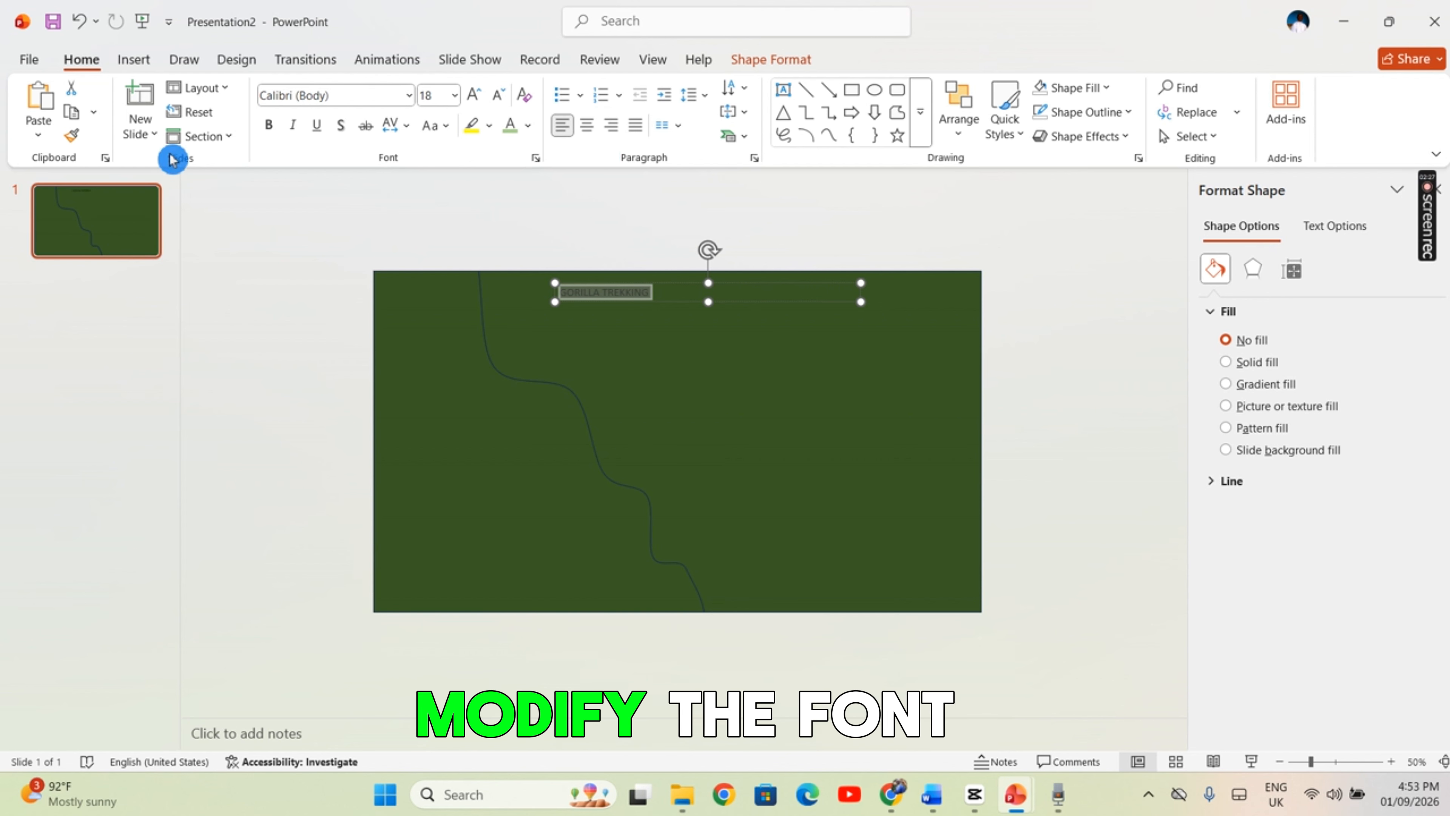
{"action": "left_click", "coordinate": [478, 105]}
{"action": "left_click", "coordinate": [478, 105]}
{"action": "left_click", "coordinate": [478, 104]}
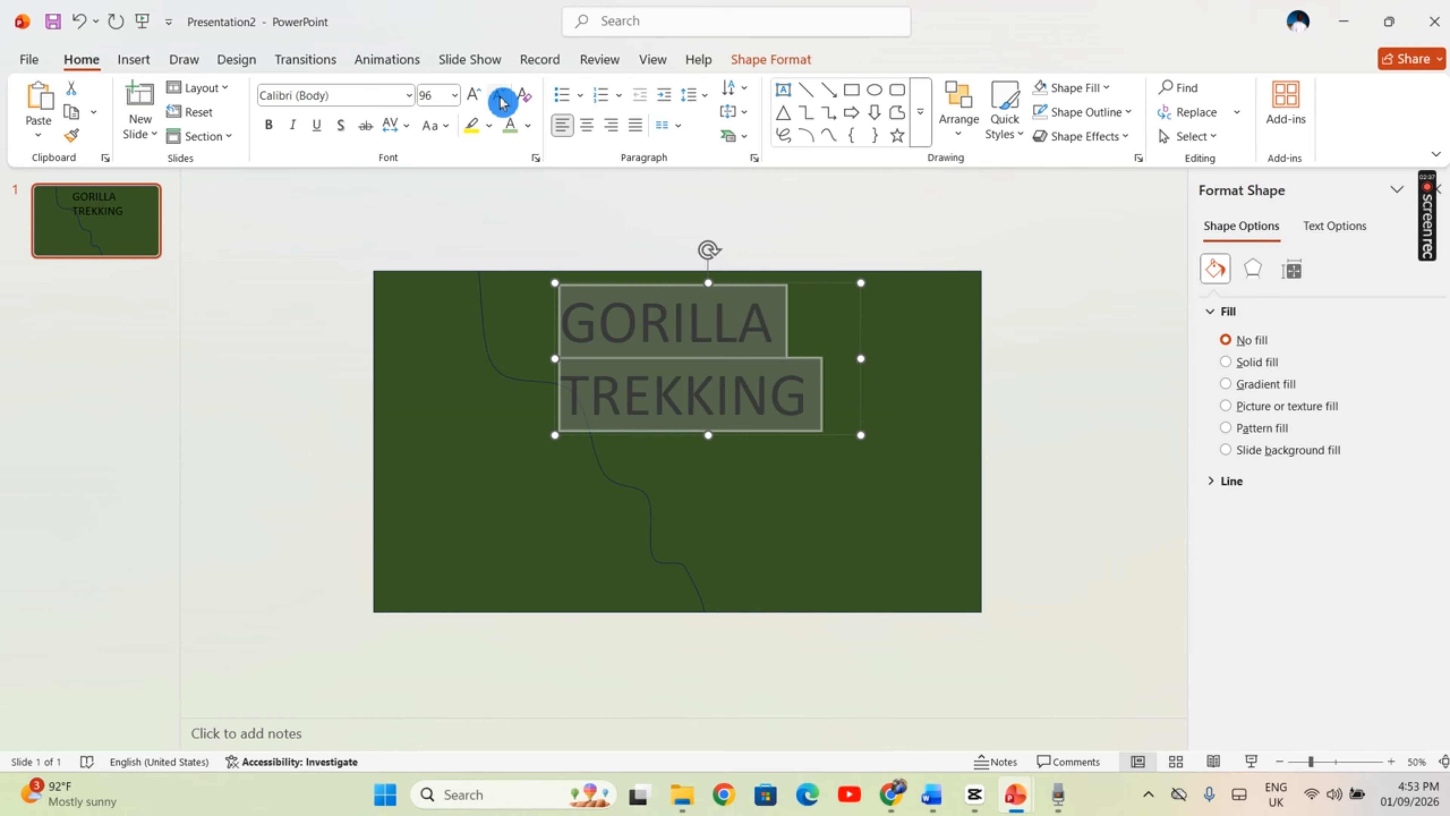
{"action": "left_click", "coordinate": [500, 103]}
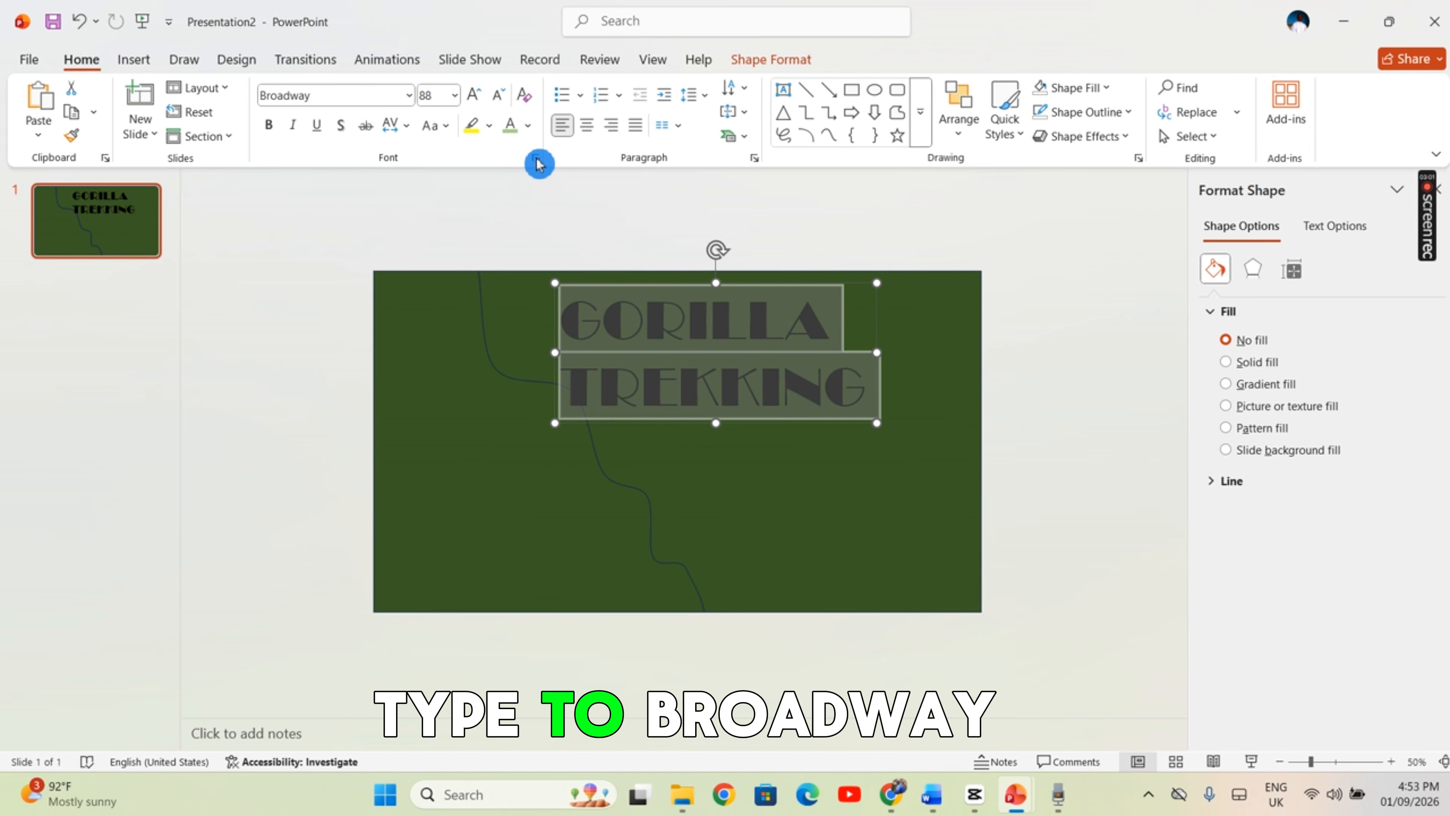
Colour the "GORILLA TREKKING" title light theme green, centre its text and place it in the slide's upper right area
{"action": "left_click", "coordinate": [530, 127]}
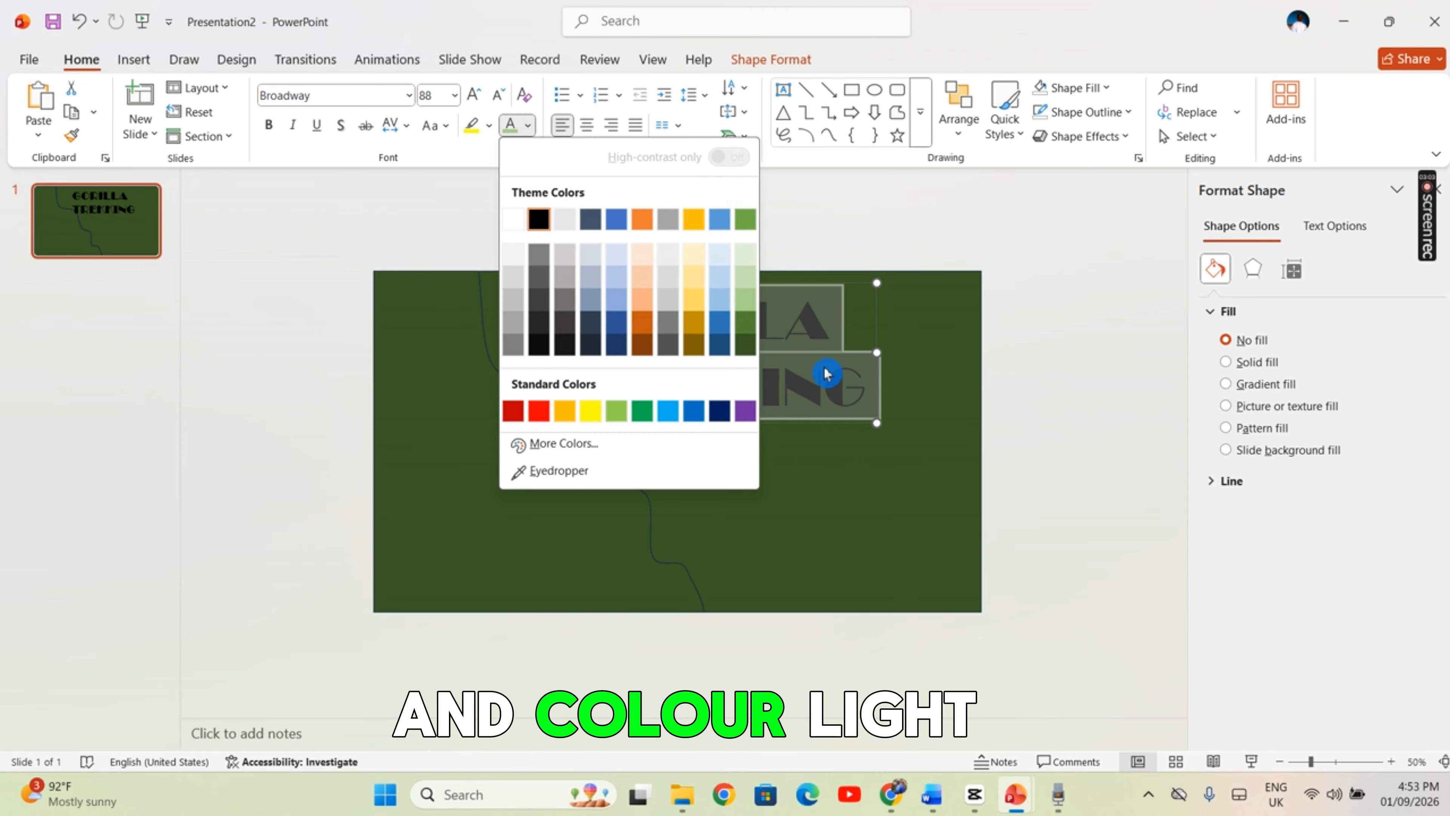
{"action": "left_click", "coordinate": [746, 303]}
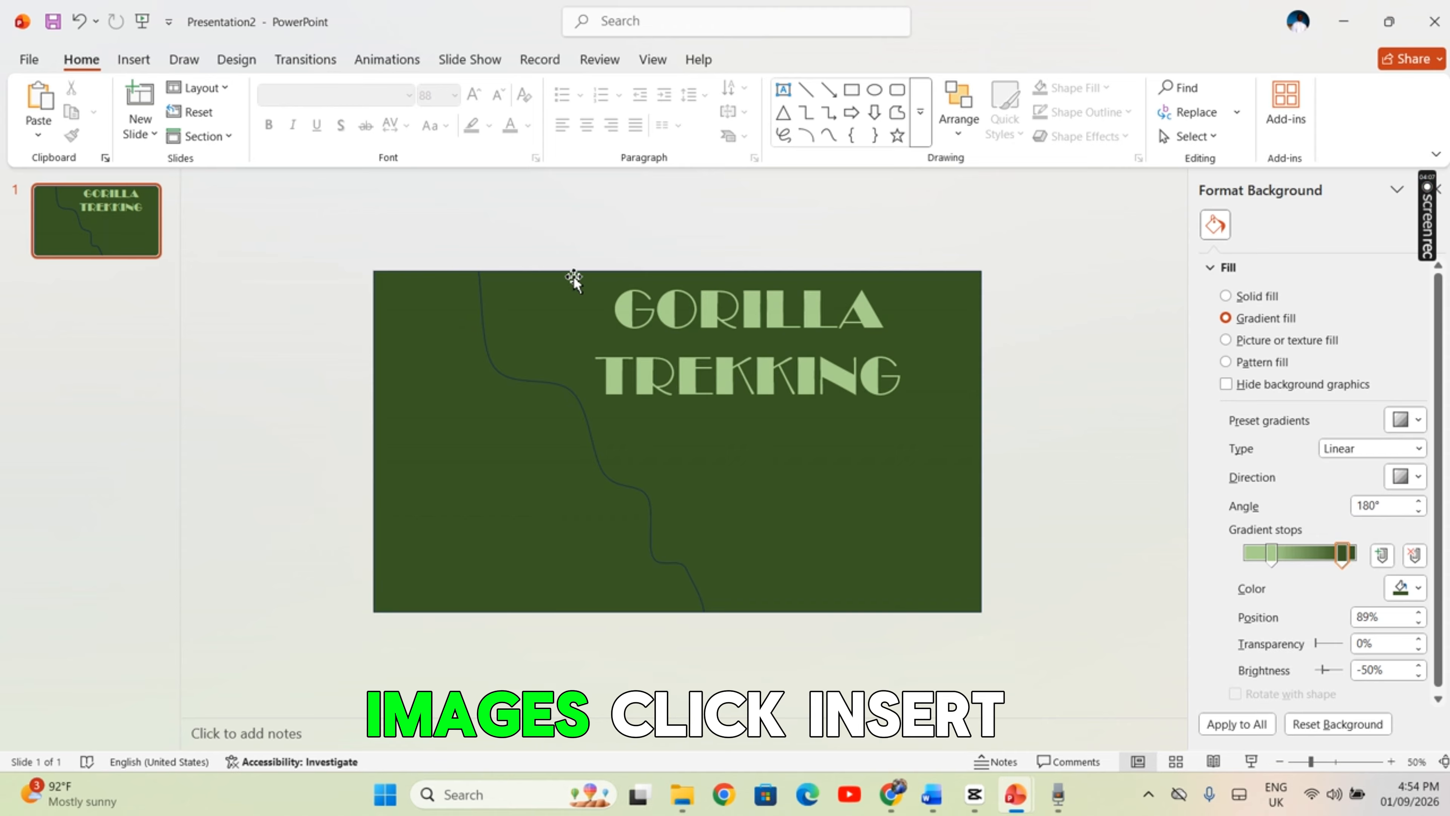
Open the picture source choices for inserting an image on the gorilla trekking slide
{"action": "left_click", "coordinate": [135, 59]}
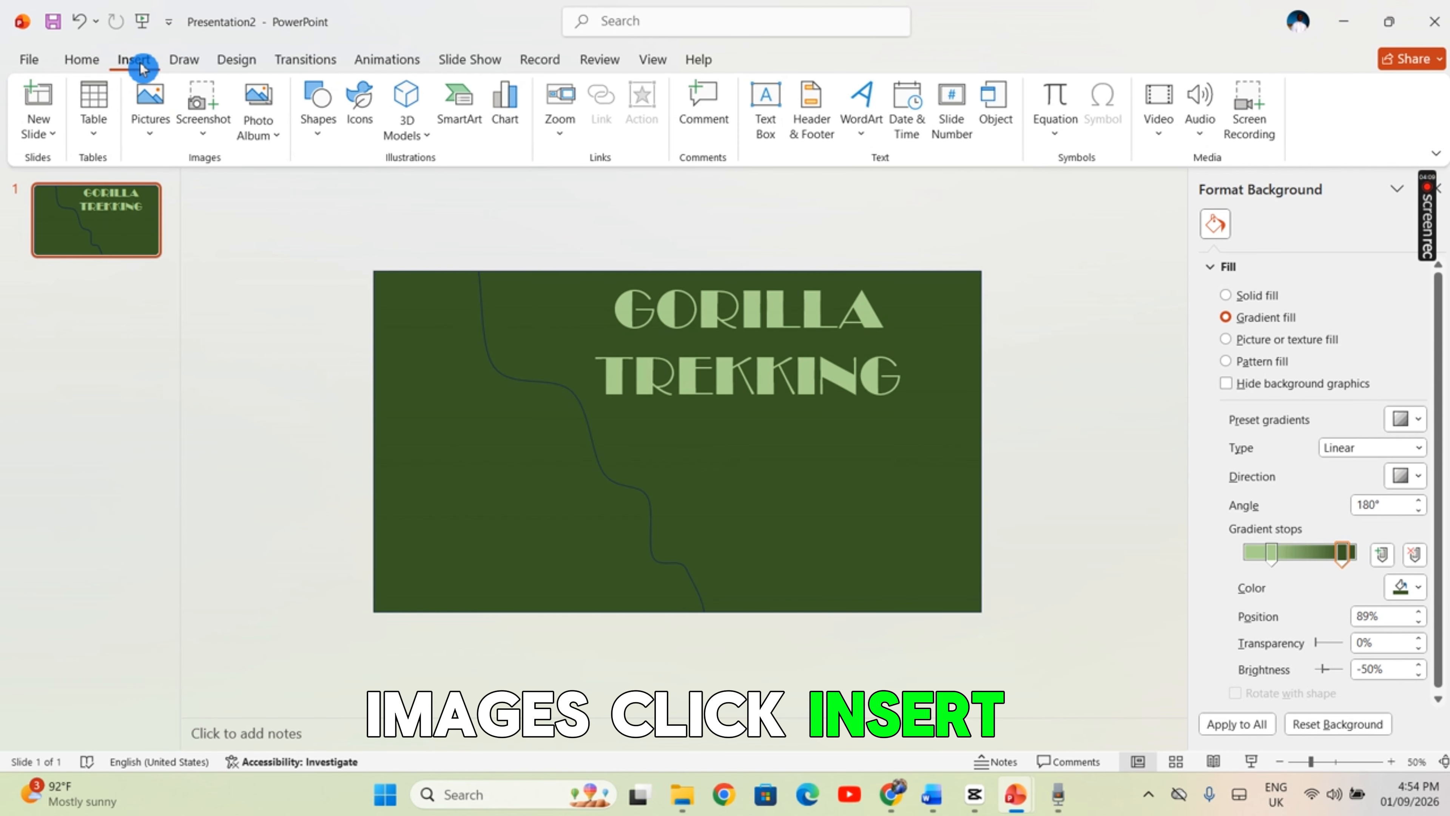
{"action": "left_click", "coordinate": [153, 140]}
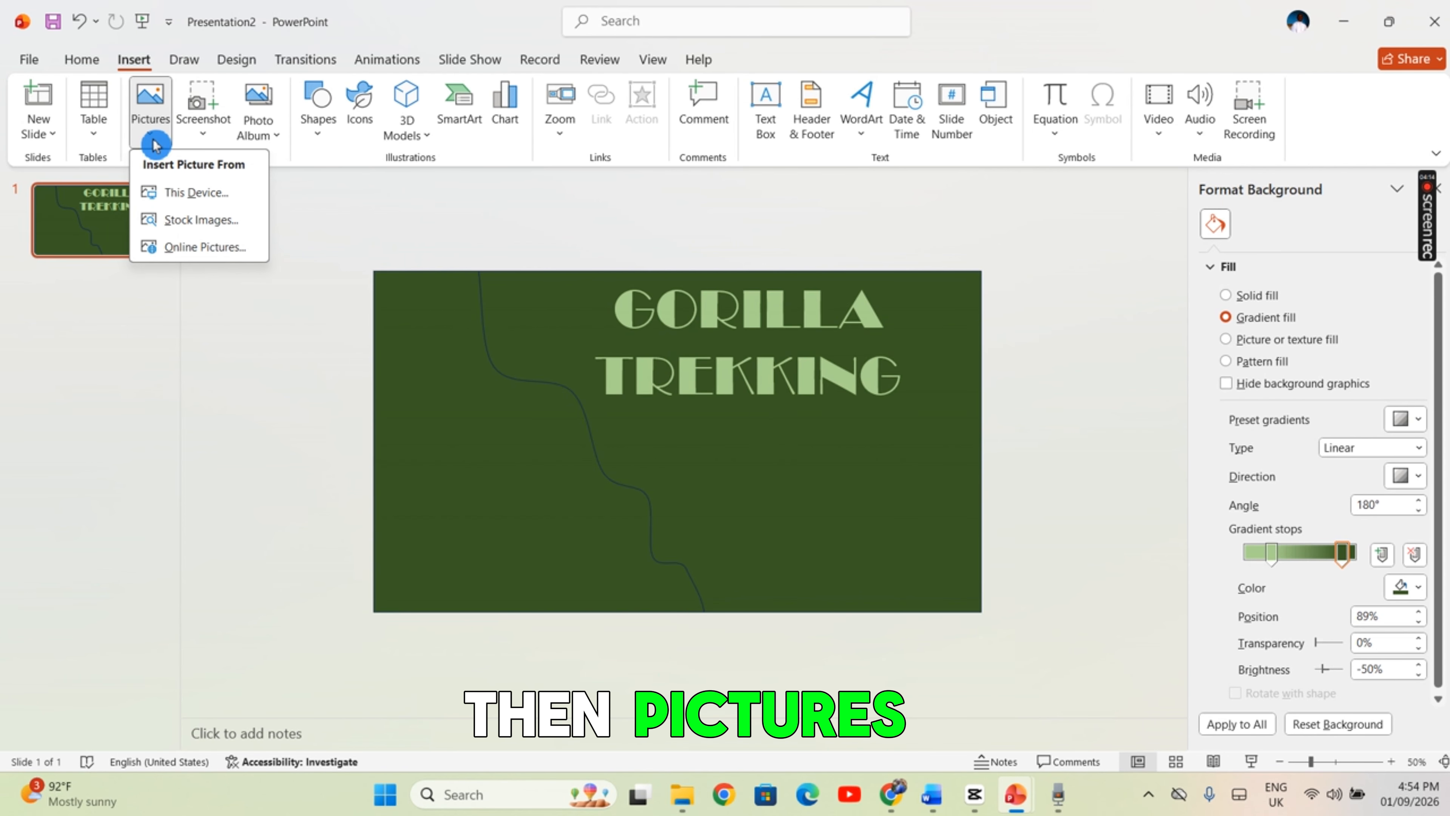